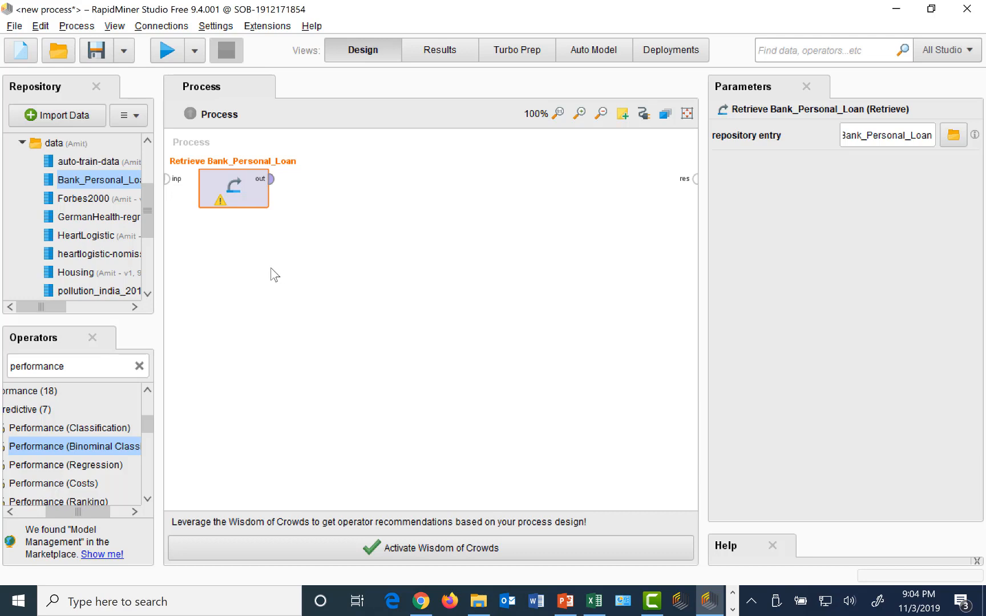
Add a Set Role operator beside the Retrieve operator and connect the retrieved Bank_Personal_Loan data to its example set input
double_click(91, 368)
text(set role)
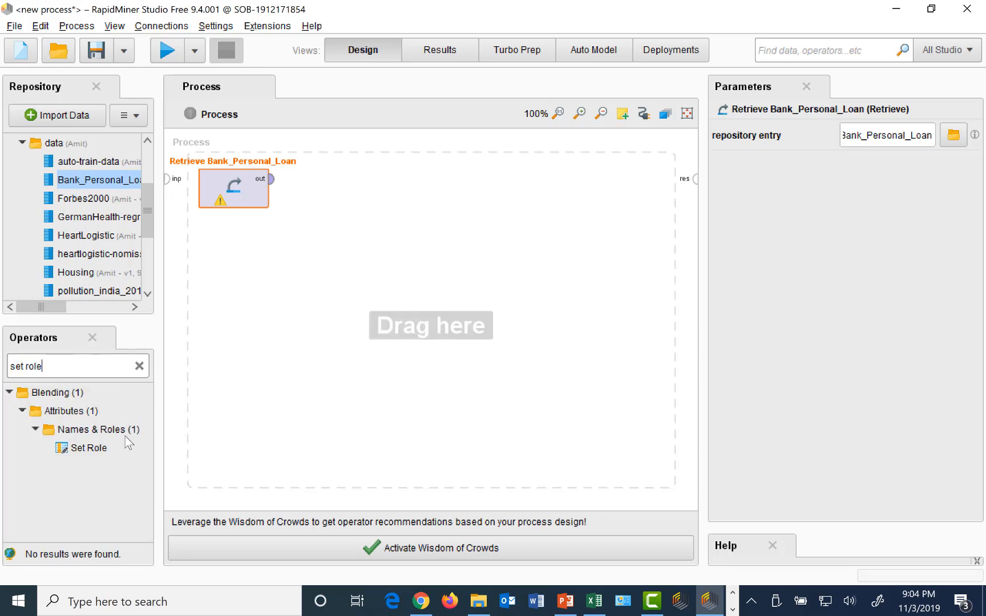
drag(85, 447, 337, 189)
drag(276, 185, 300, 181)
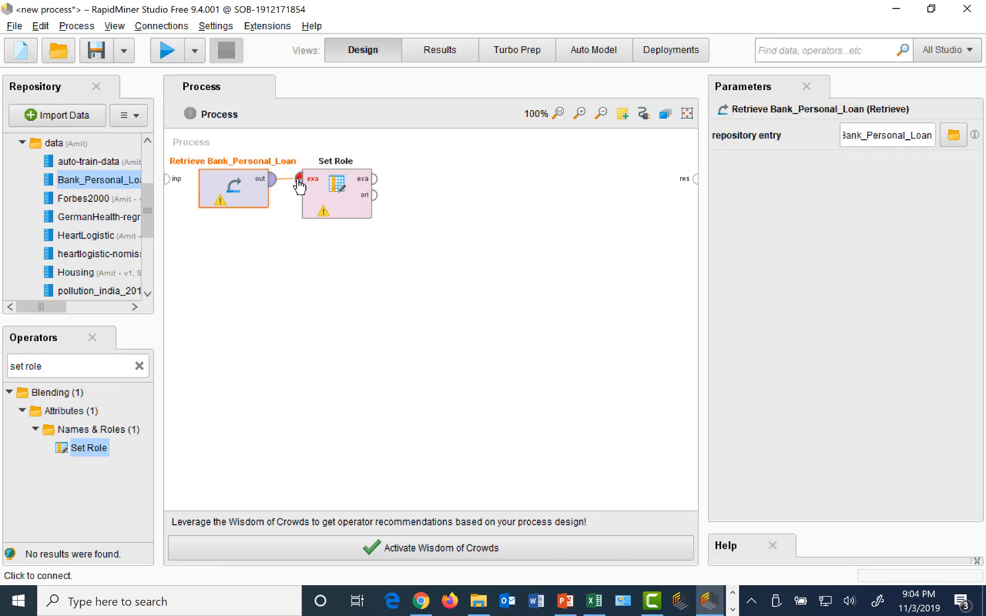
Configure the Set Role operator to give the Personal Loan attribute the target role label
click(342, 208)
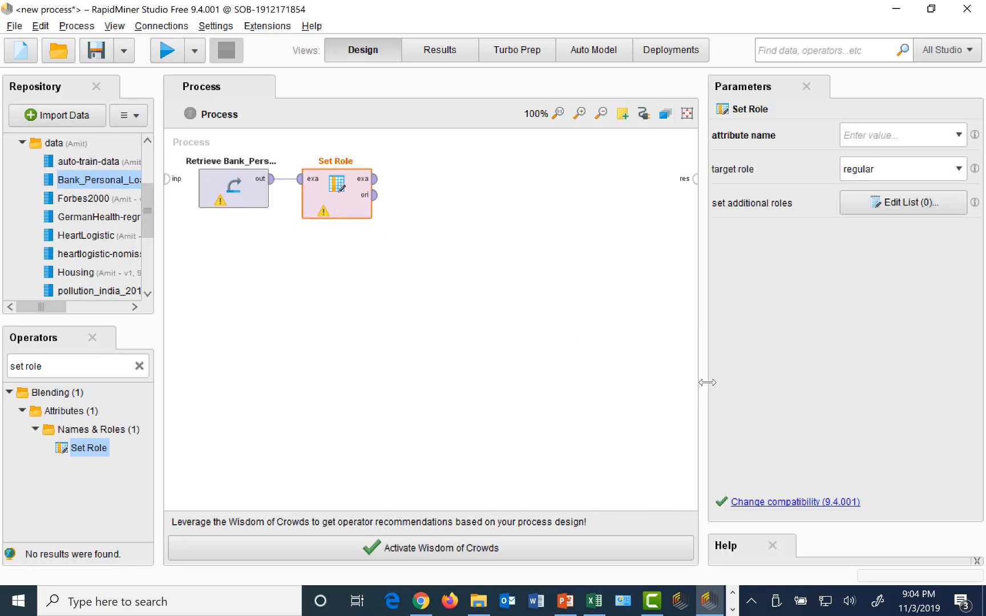
click(958, 136)
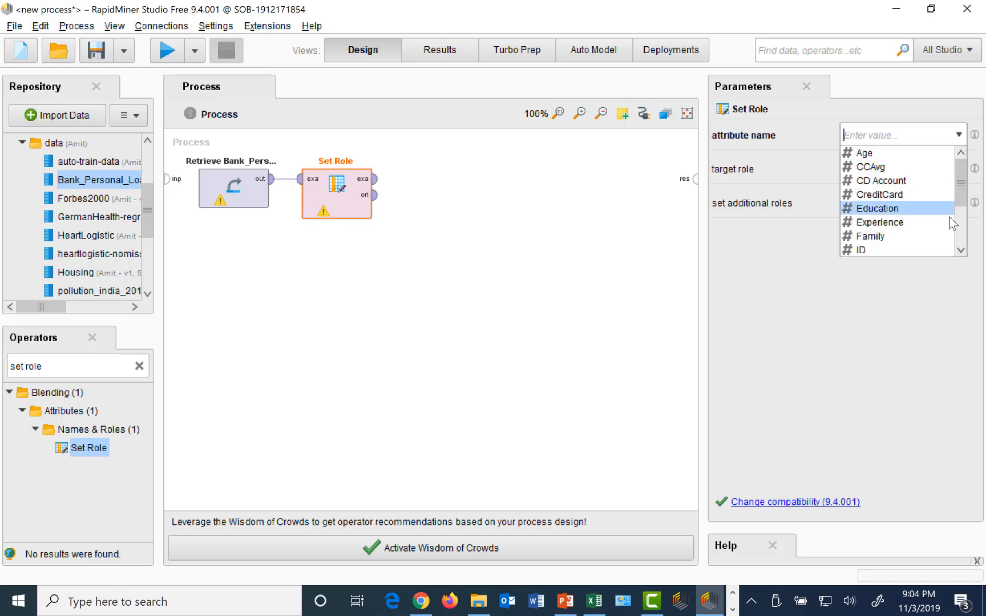
scroll(960, 245, down, 2)
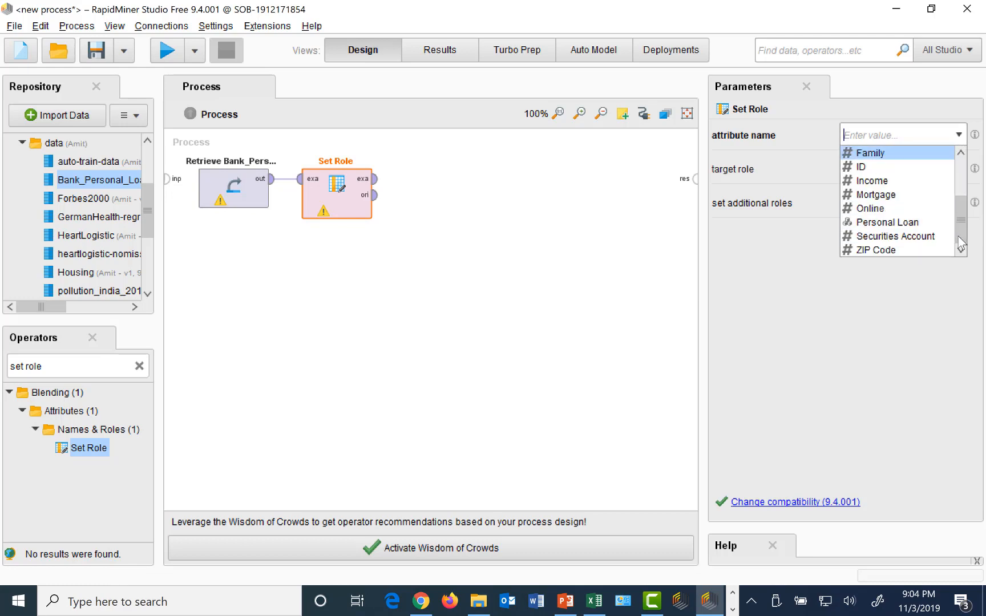
click(887, 227)
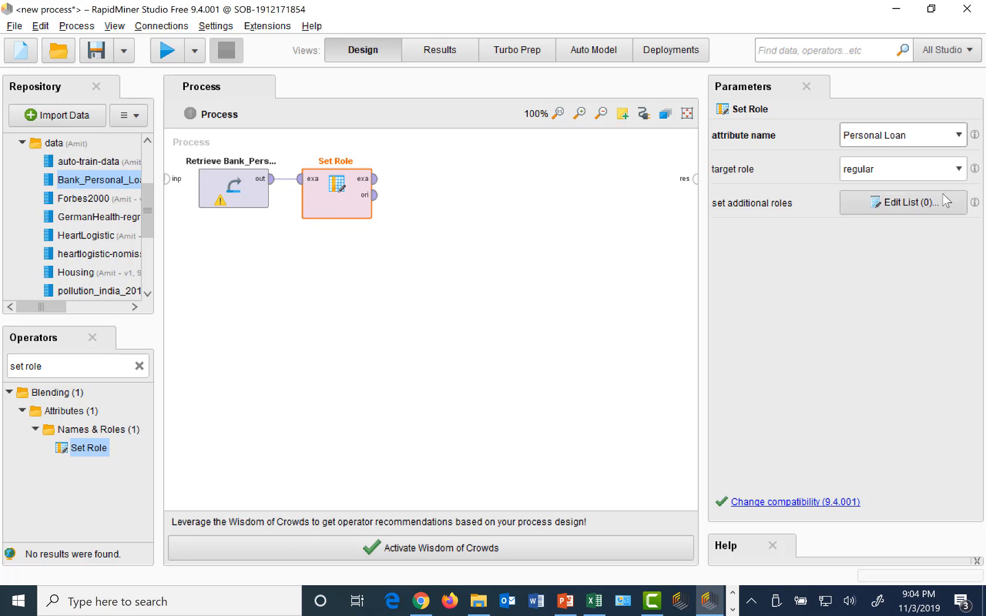
click(959, 169)
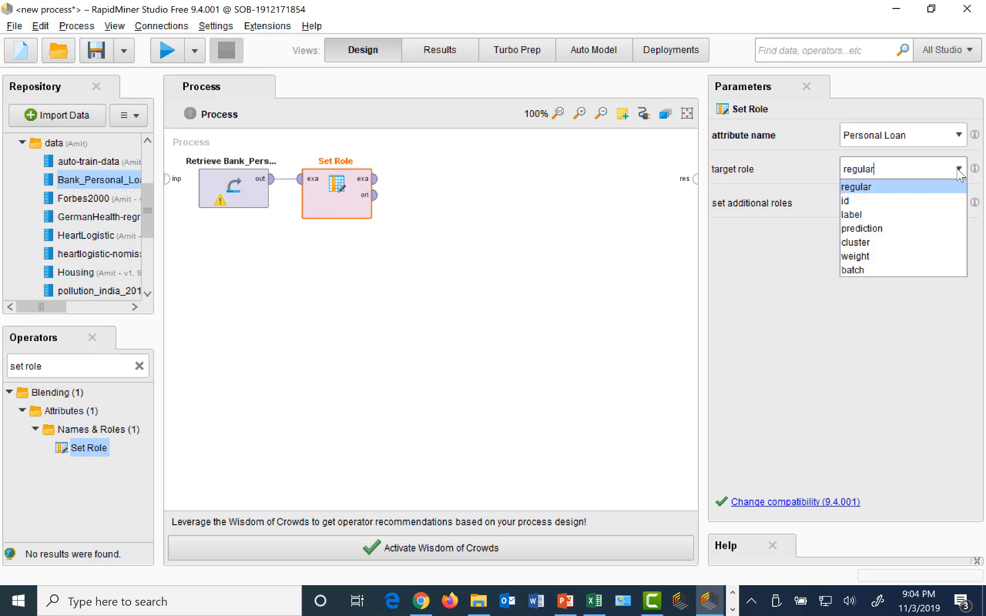
click(861, 221)
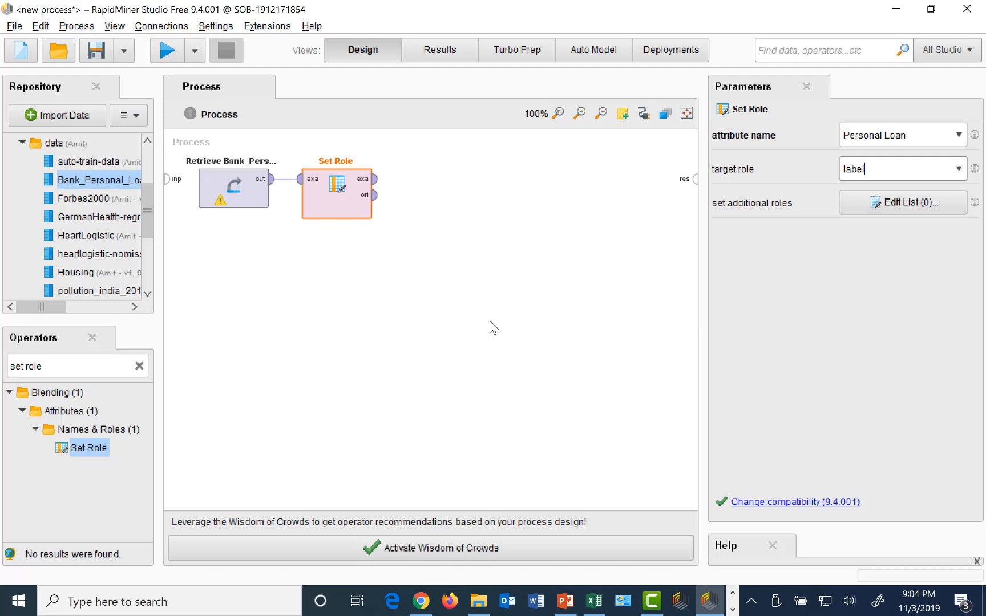
Add an Optimize Parameters (Grid) operator after Set Role and connect Set Role's example set output to its input
click(87, 367)
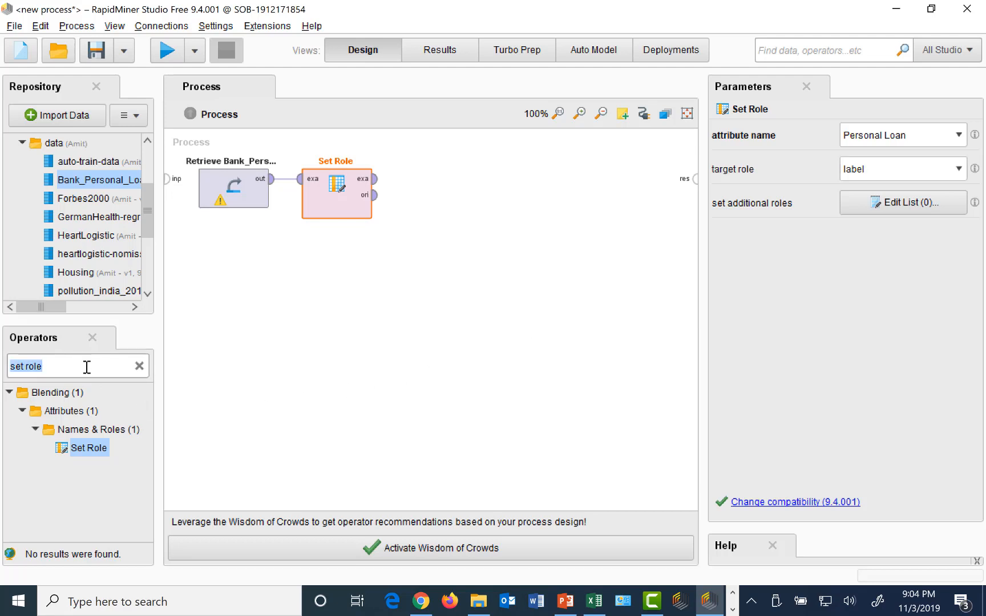
text(optimize )
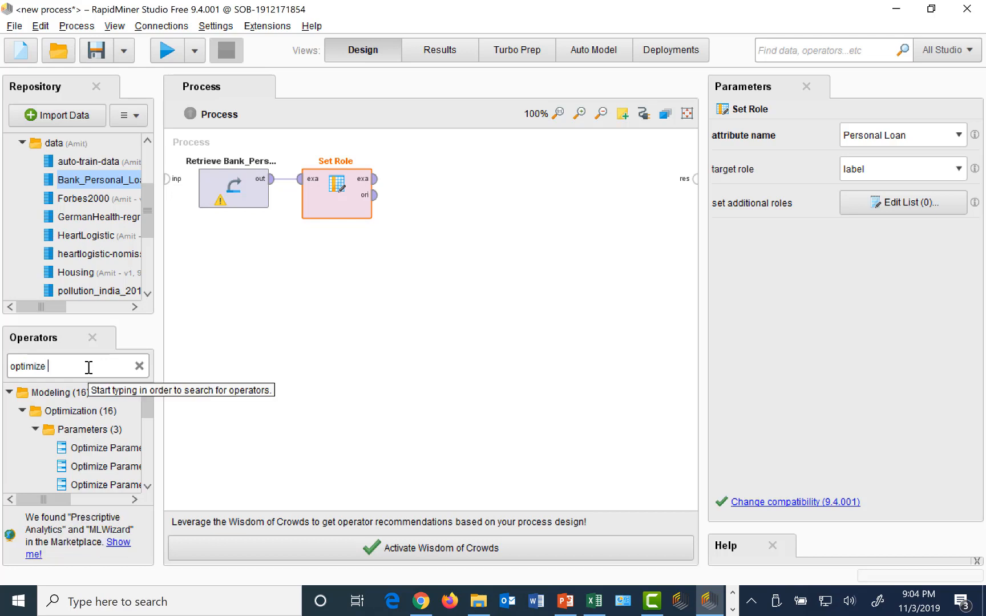
text(para)
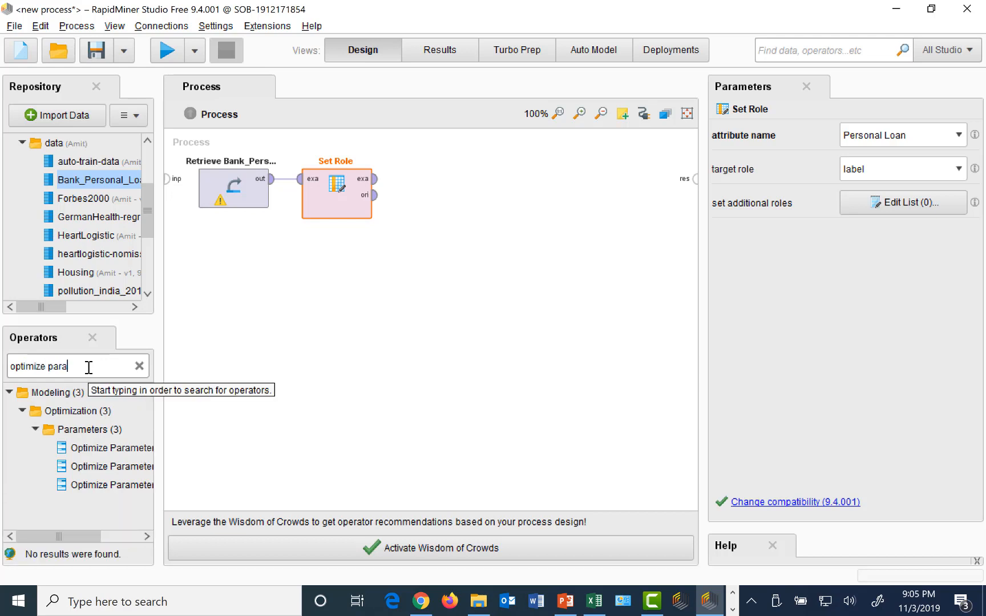
click(147, 537)
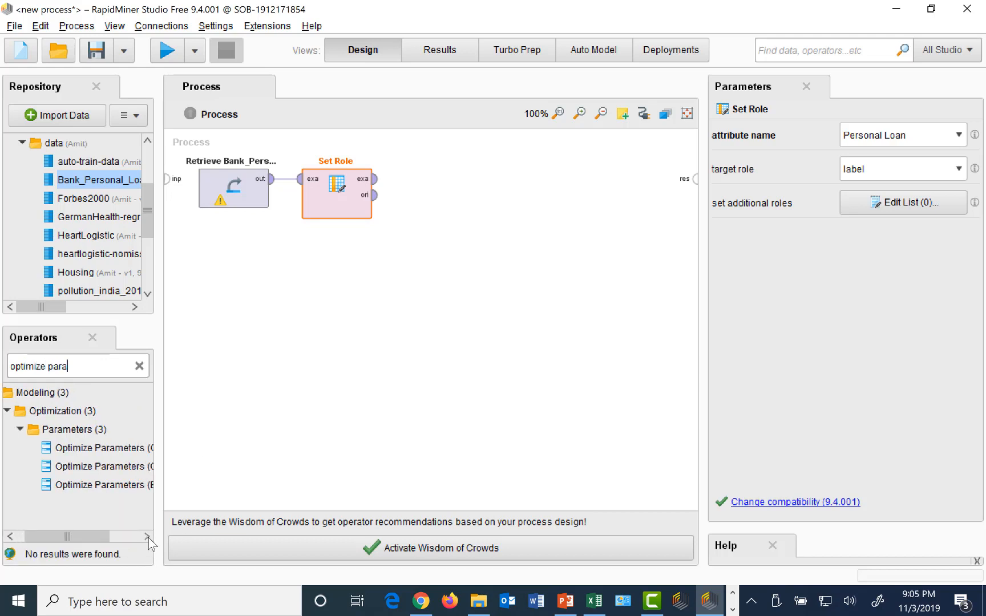
click(149, 537)
drag(66, 450, 203, 447)
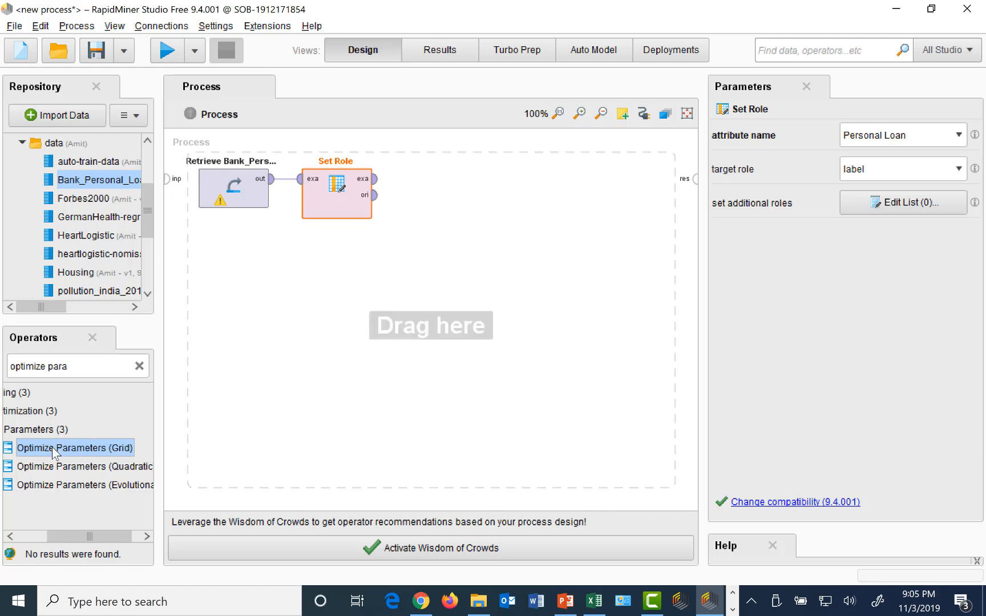
drag(51, 447, 472, 198)
click(374, 178)
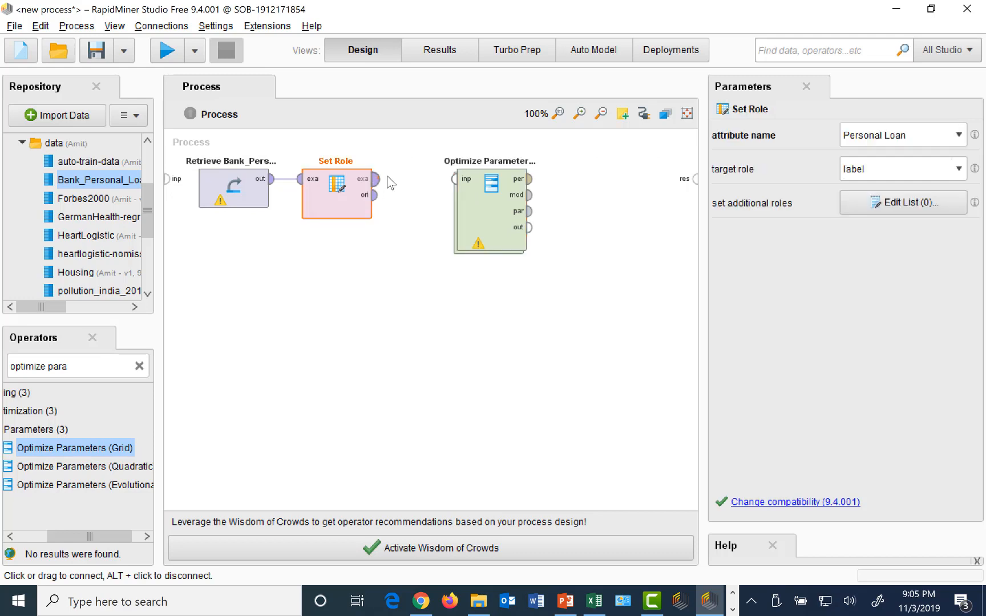
click(455, 181)
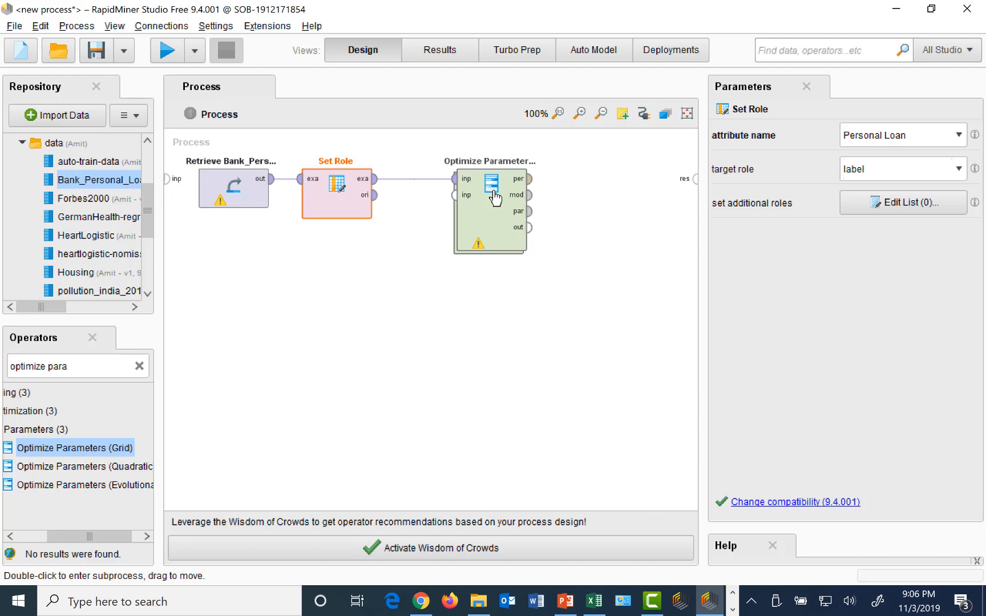
Inside the Optimize Parameters (Grid) subprocess, add a Split Data operator and connect the subprocess input to it
double_click(497, 231)
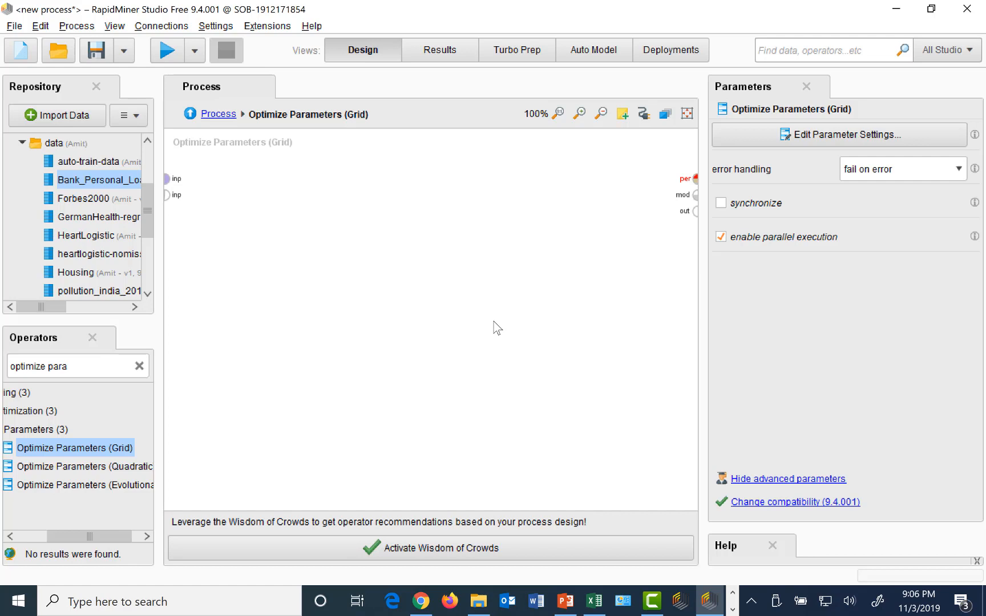
triple_click(81, 367)
text(spl)
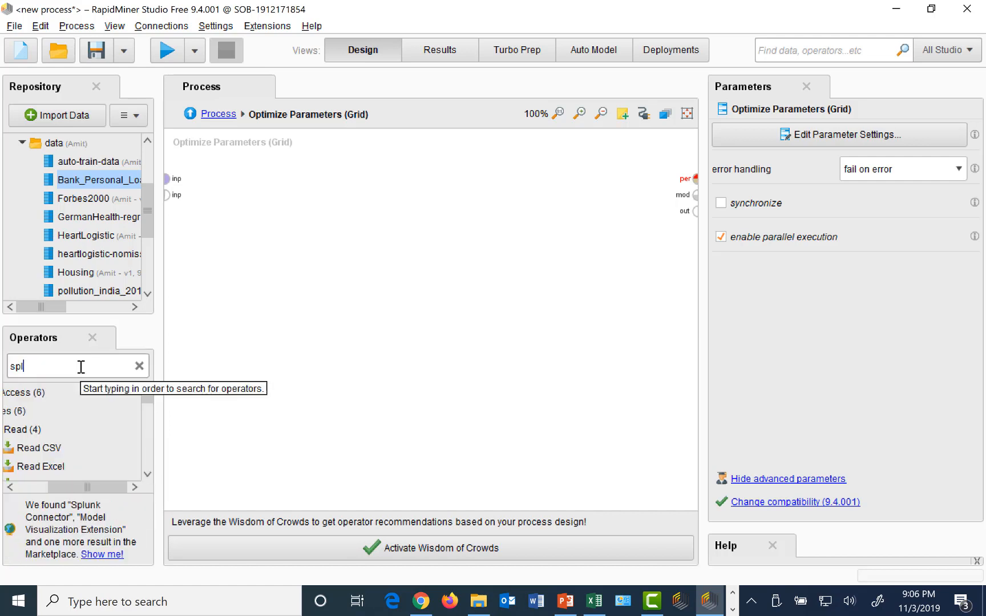
text(it data)
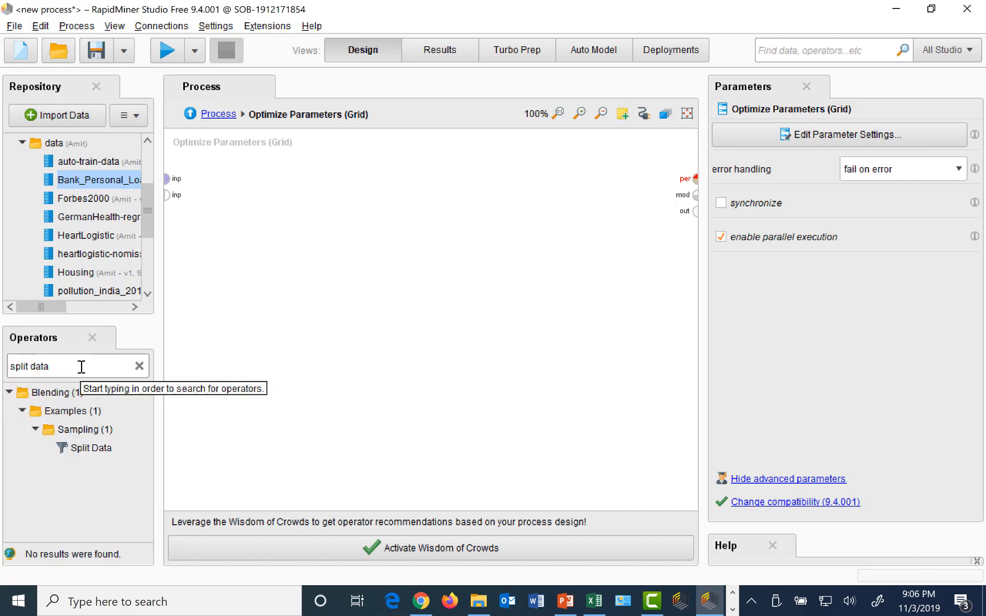
drag(79, 447, 270, 193)
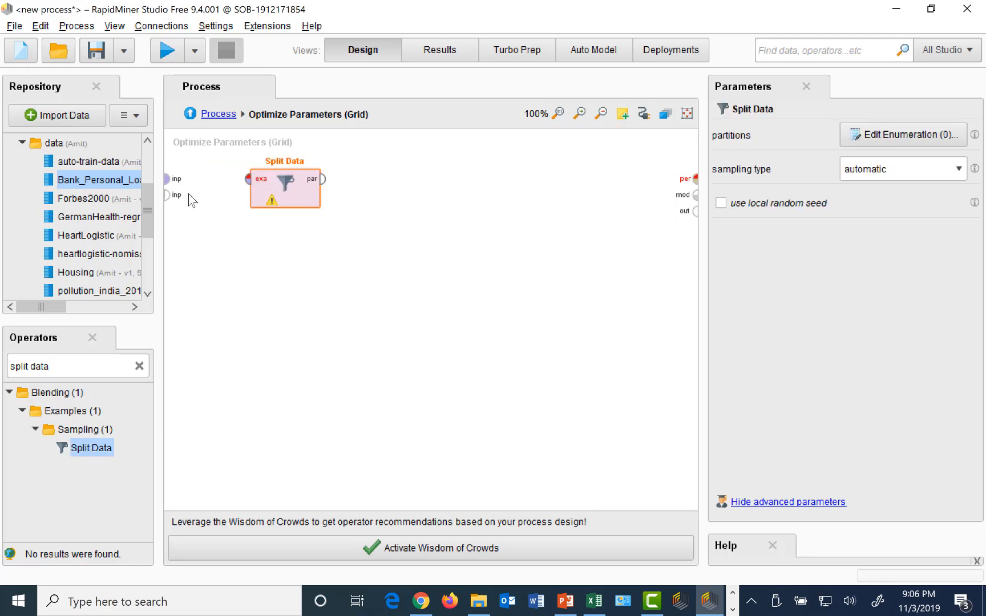
click(169, 179)
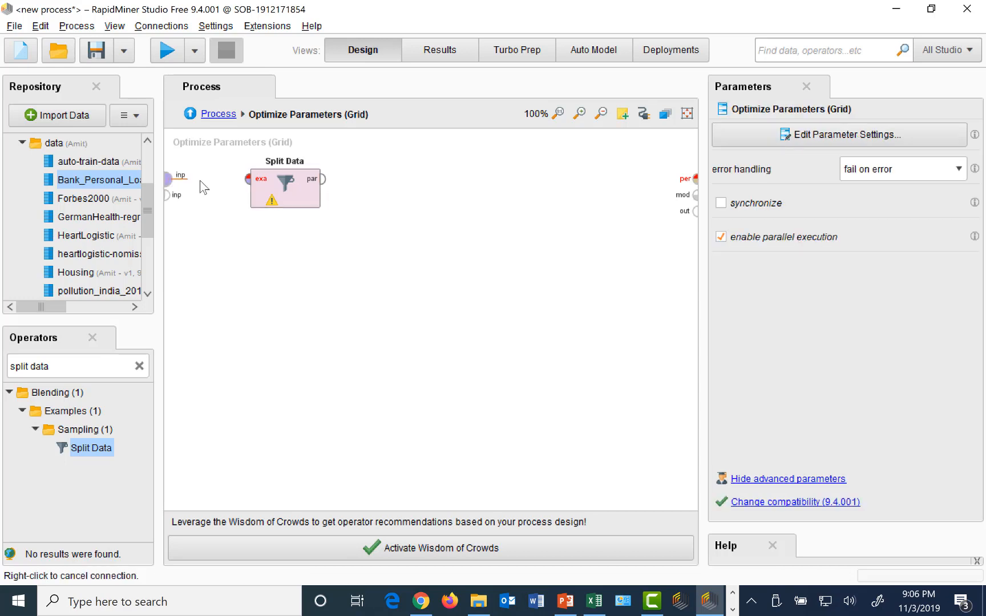
click(246, 180)
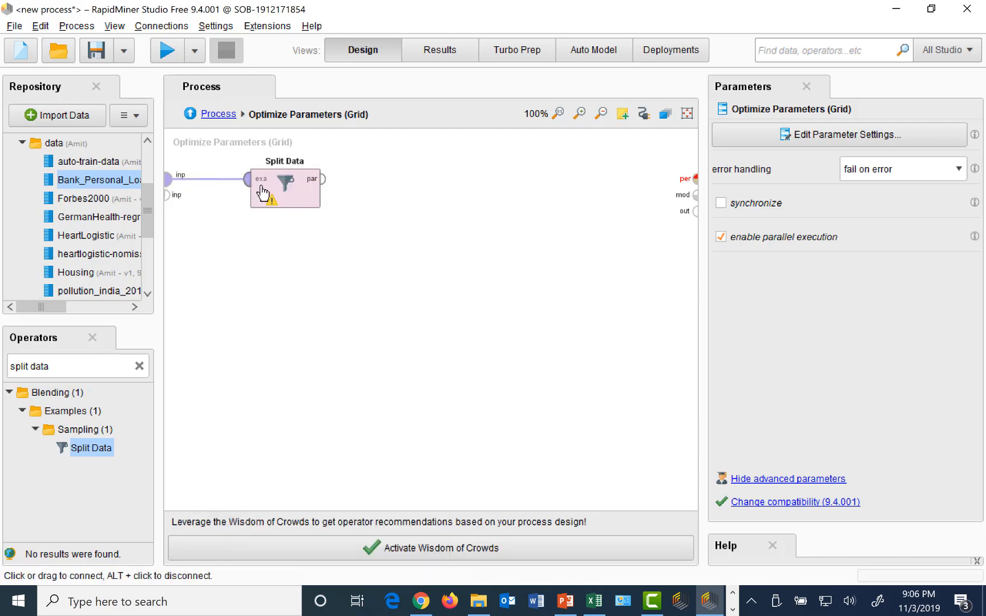
Define two Split Data partitions with ratios 0.7 and 0.3
click(305, 203)
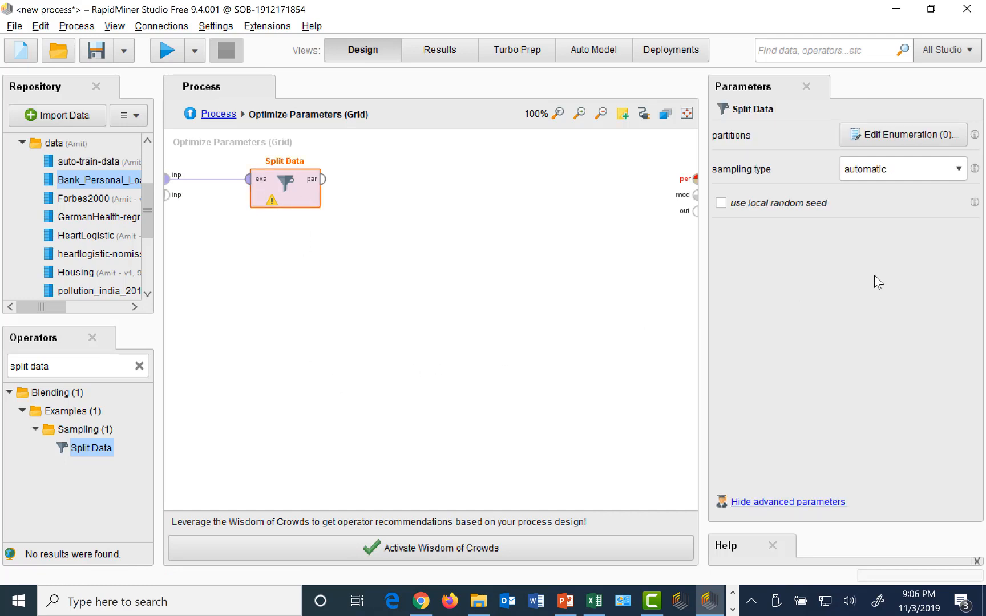
click(916, 140)
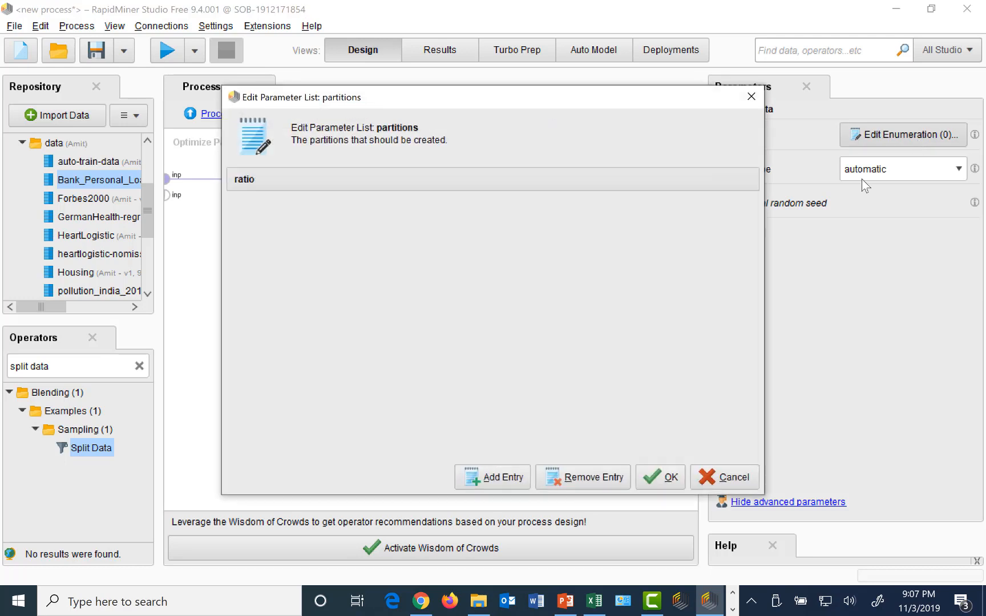
click(494, 480)
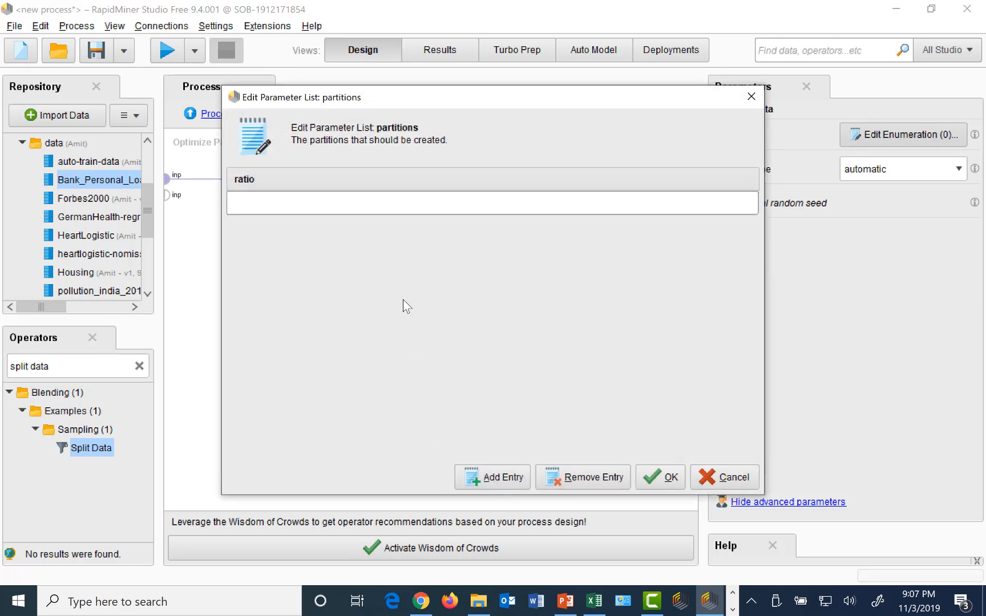
text(.7)
click(496, 477)
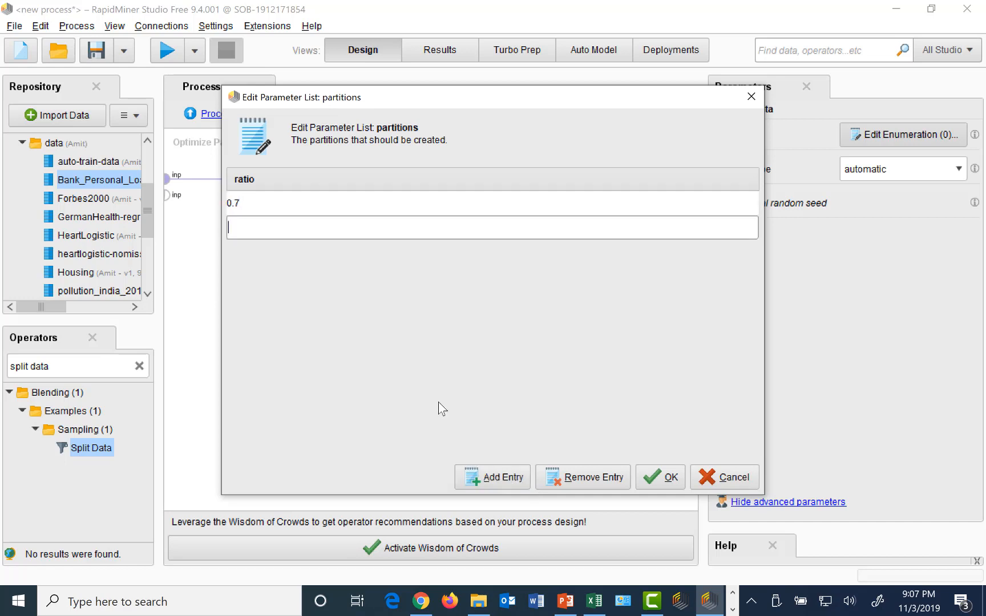
text(.3)
click(665, 478)
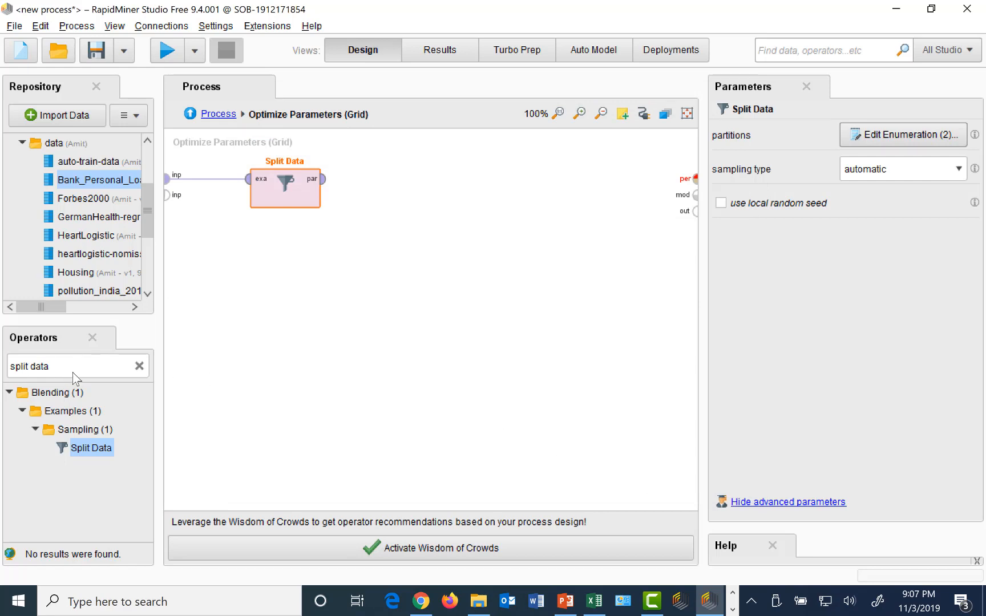
Add a Decision Tree operator beside Split Data and connect the first partition output to its training input
click(101, 368)
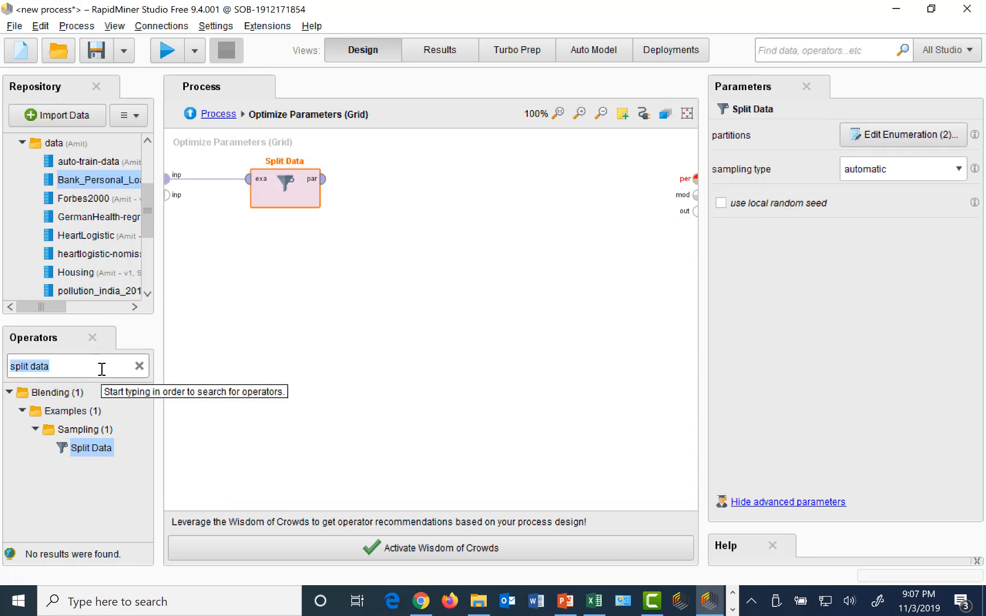
text(decision tree)
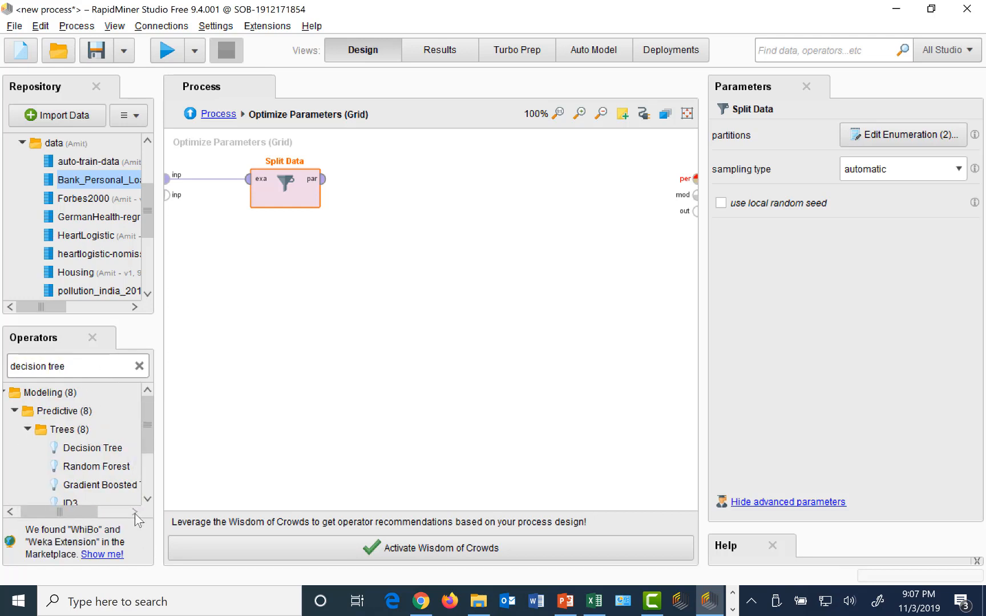
drag(94, 448, 412, 190)
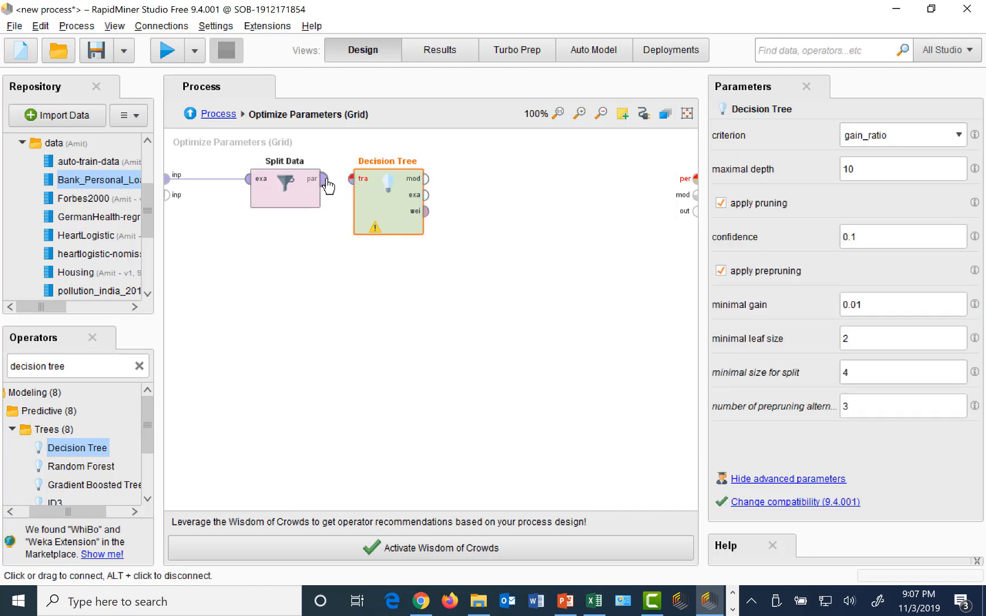
drag(322, 179, 351, 179)
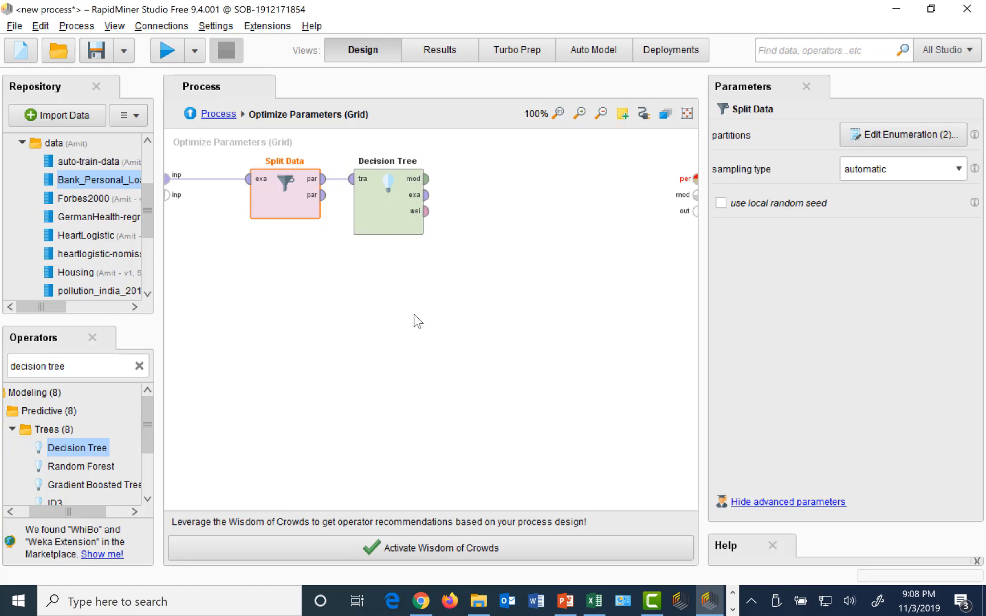
Add an Apply Model operator below the Decision Tree operator in the optimization subprocess
triple_click(77, 366)
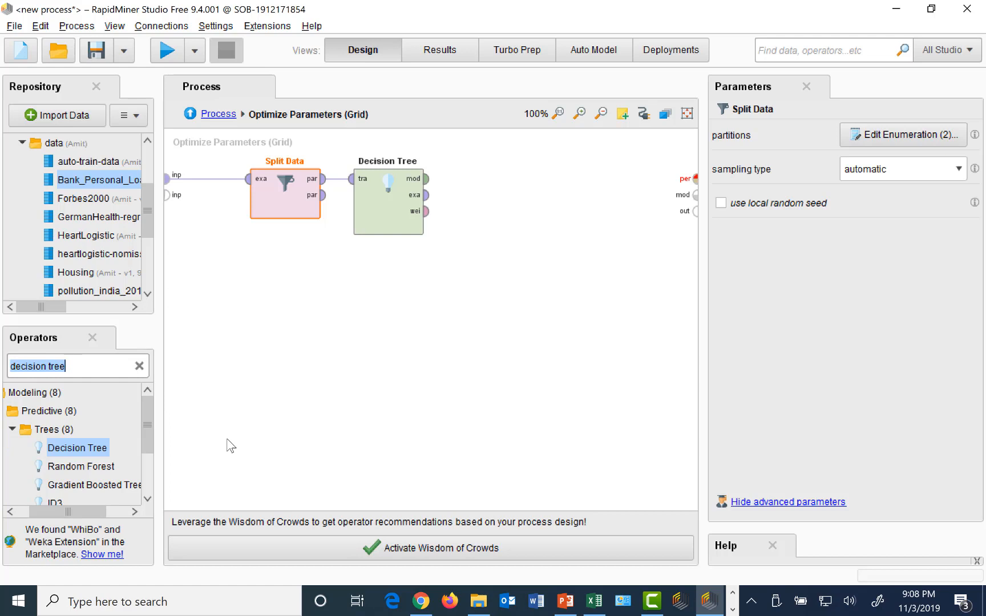
text(a)
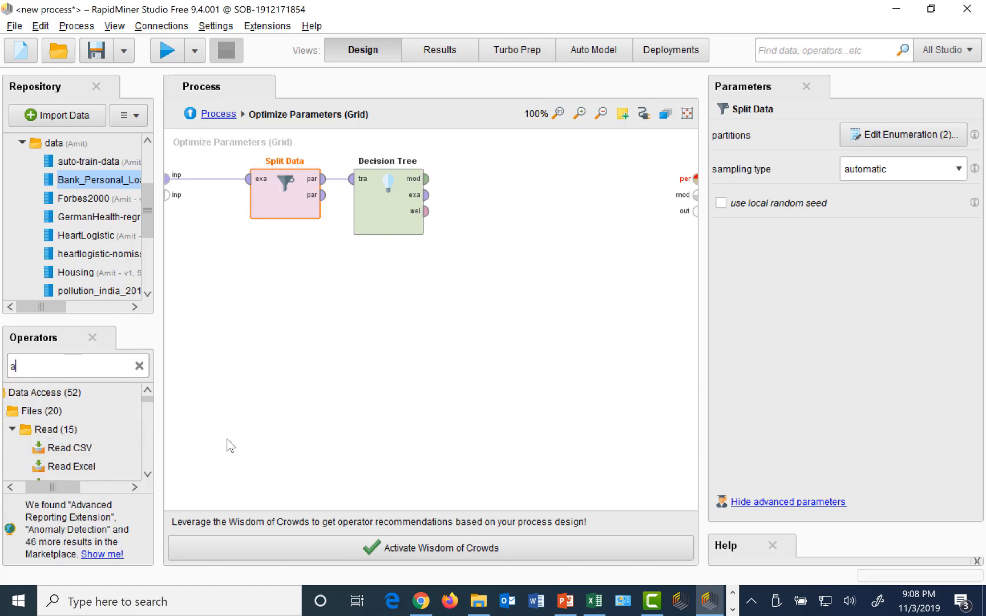
text(pply model)
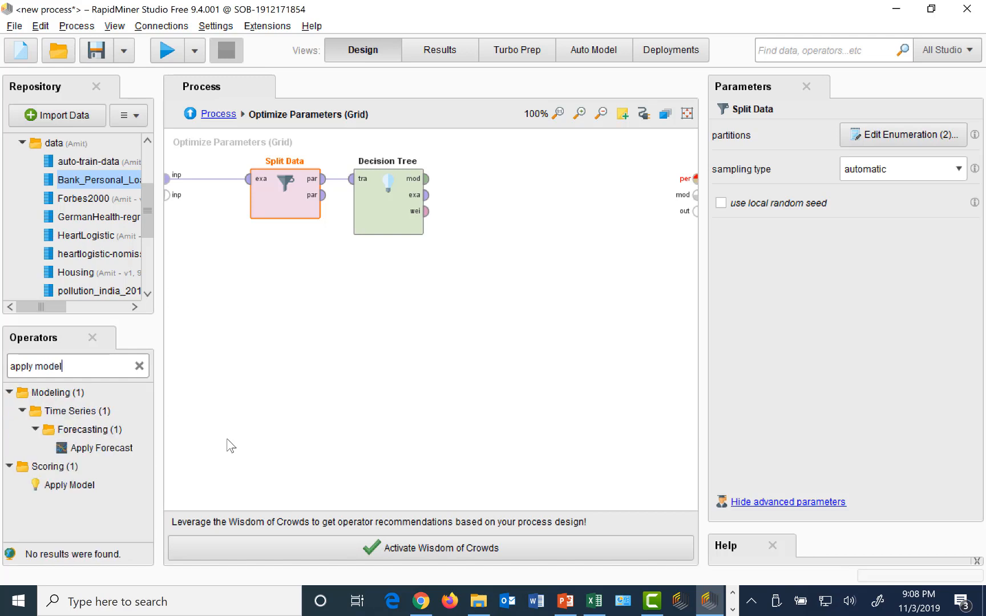
click(63, 484)
drag(63, 485, 407, 311)
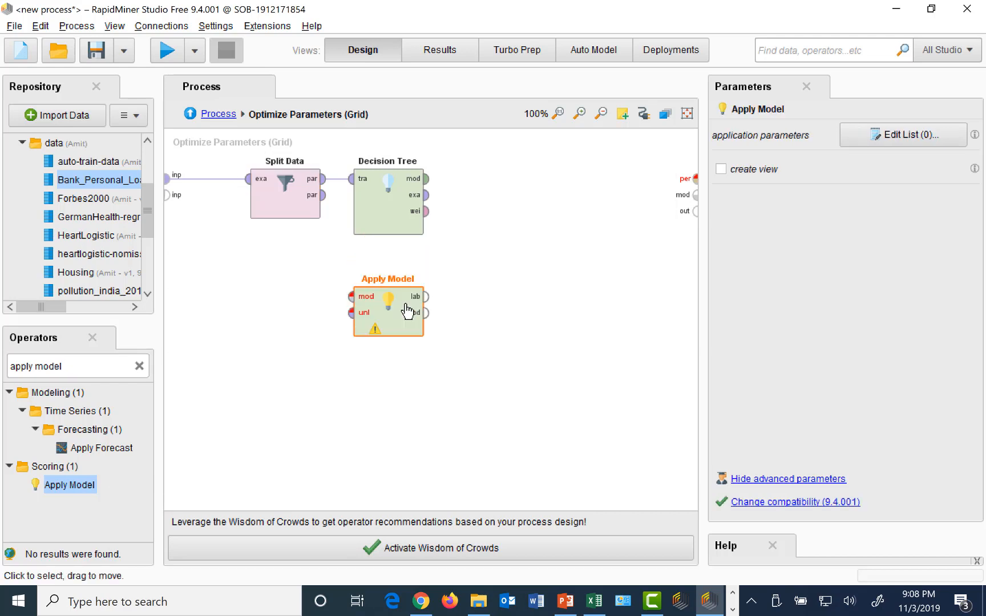
Connect Decision Tree's model output to Apply Model's model input and Split Data's second partition to its unlabelled data input
click(426, 178)
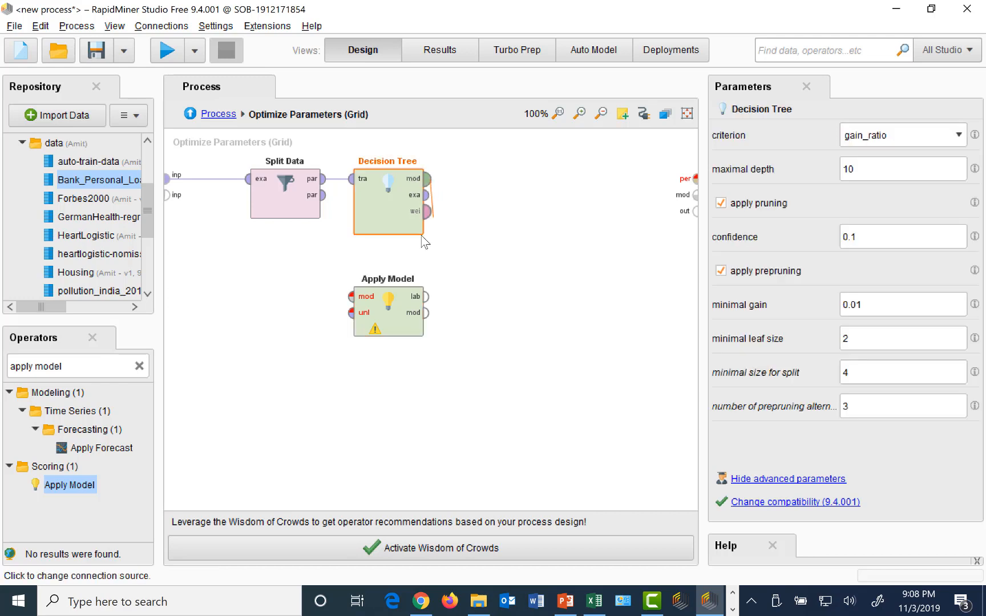
click(348, 296)
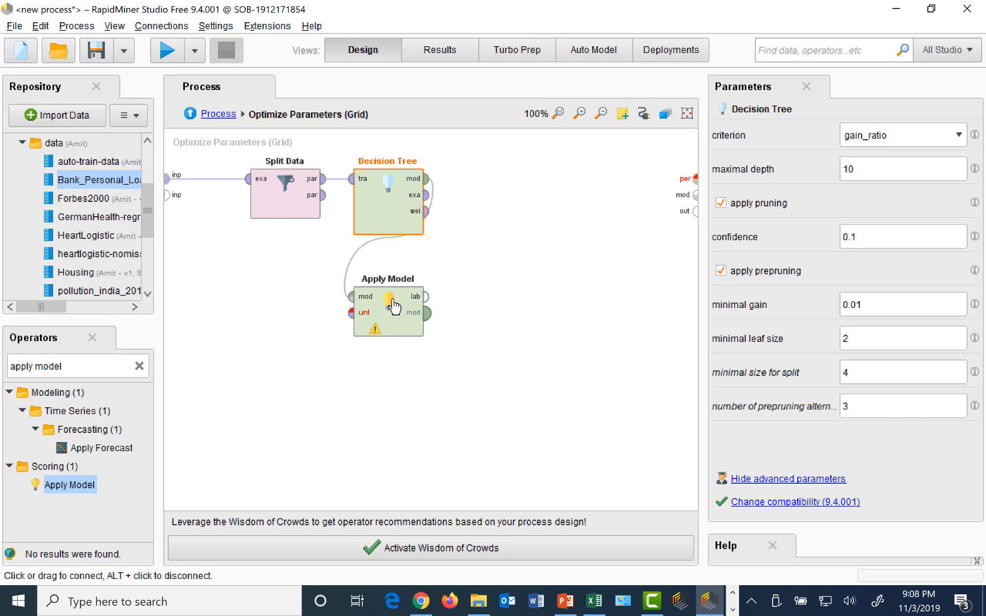
click(323, 195)
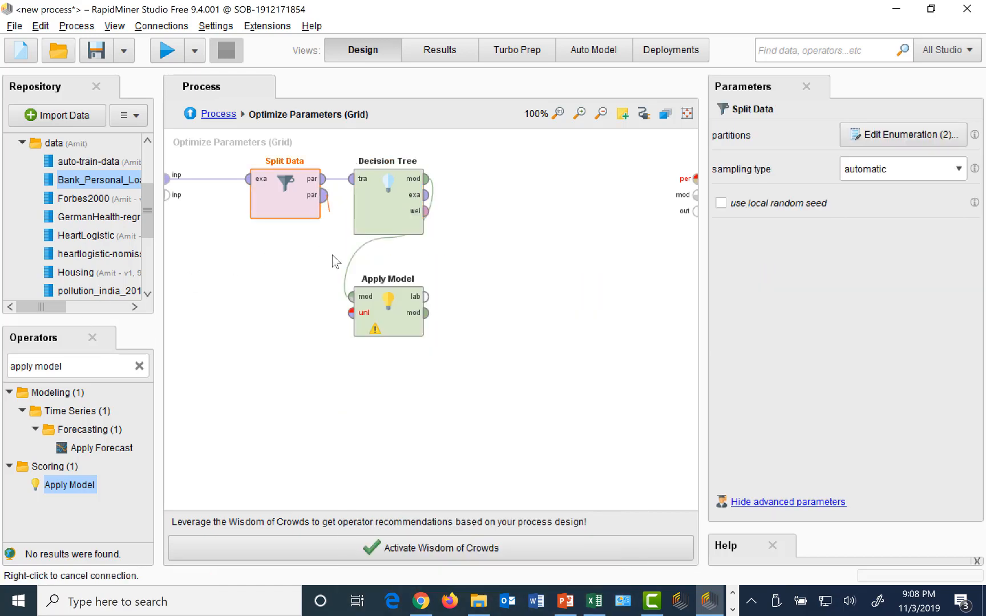
click(351, 312)
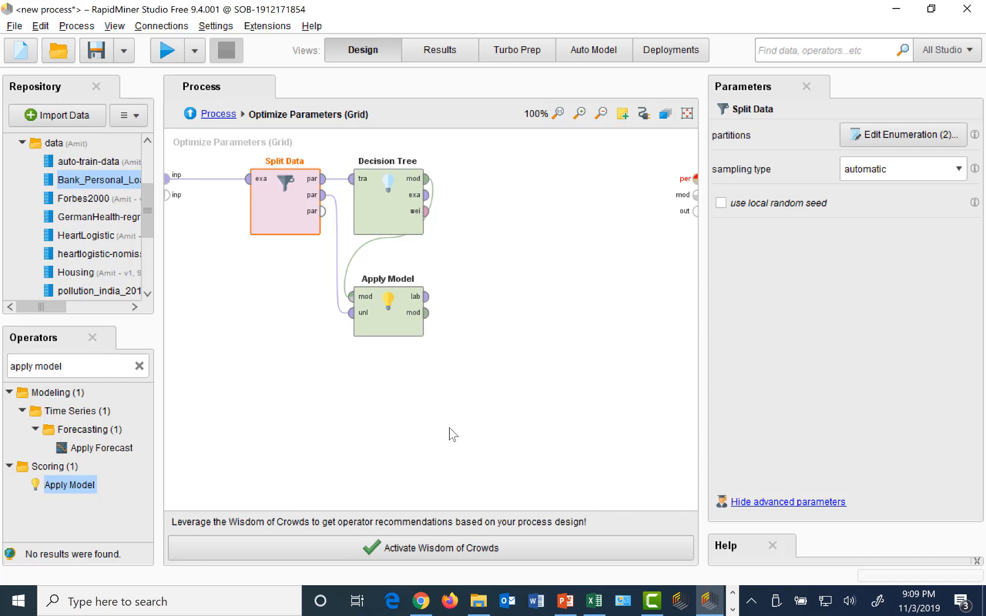
Find the Performance (Binominal Classification) operator and add it beside Decision Tree and Apply Model
click(93, 367)
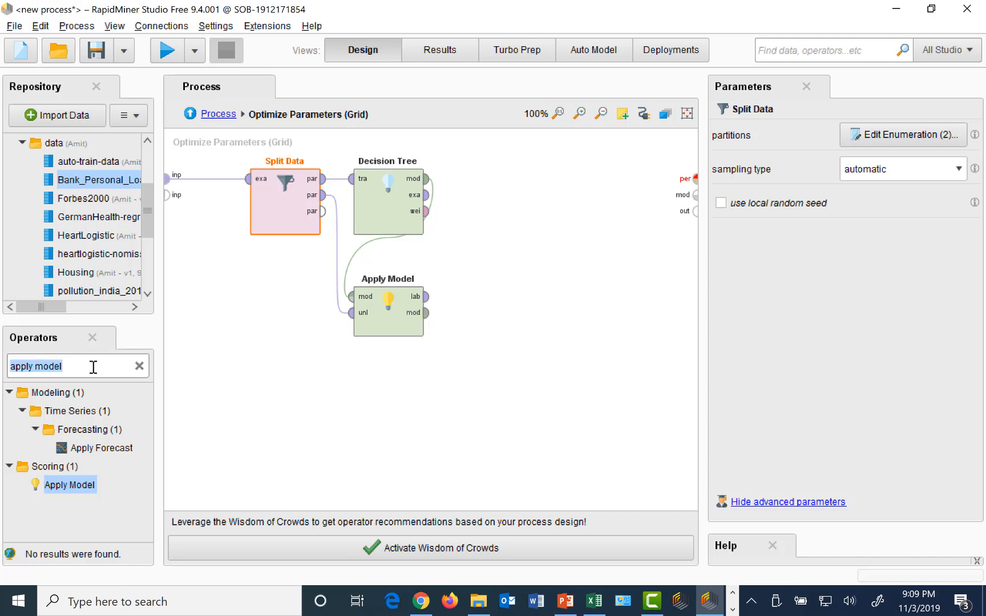
text(performa)
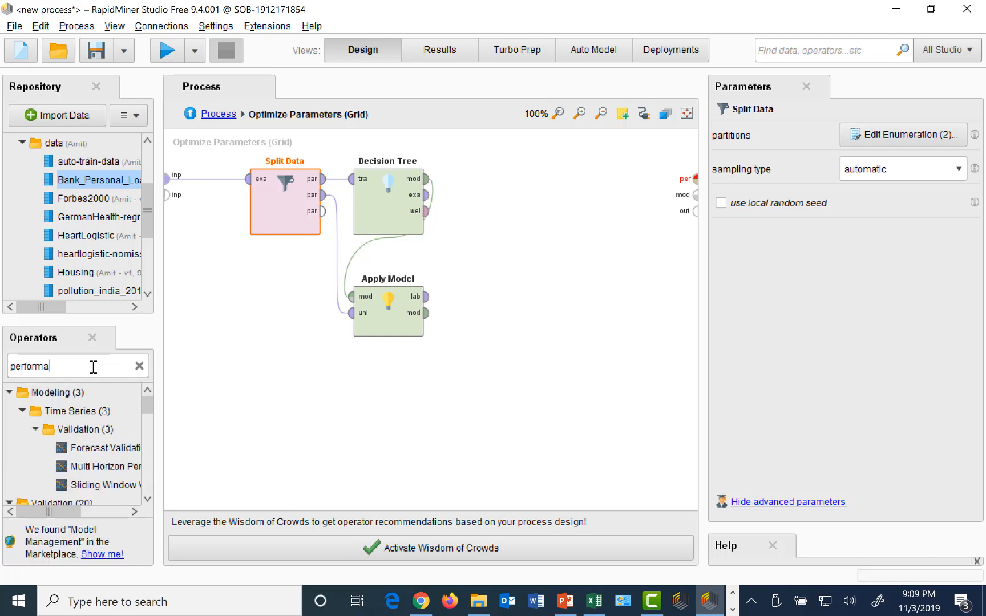
text(nce)
scroll(149, 493, down, 2)
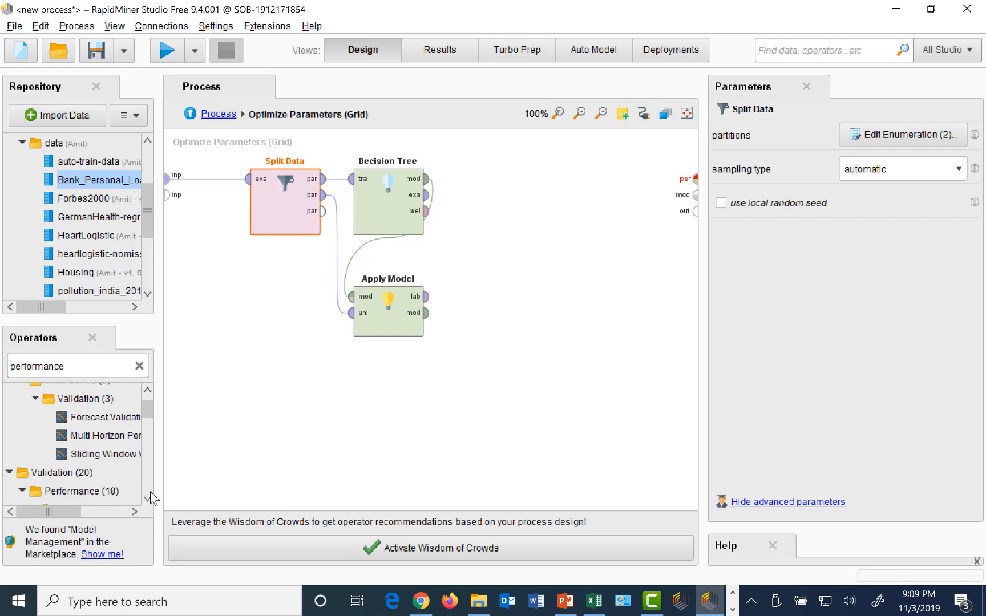
scroll(150, 487, down, 3)
click(135, 512)
click(135, 512)
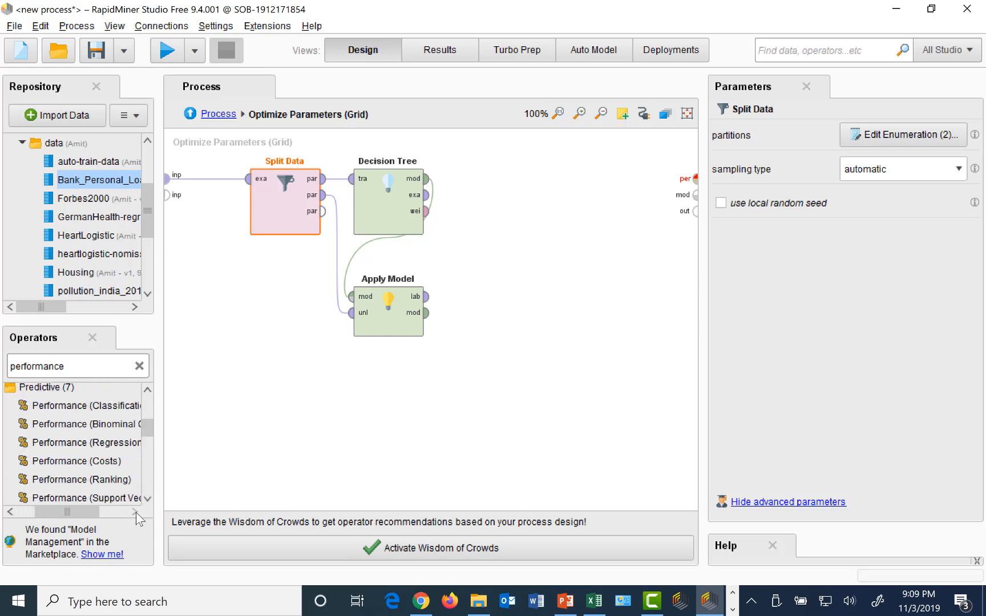
click(136, 513)
click(135, 513)
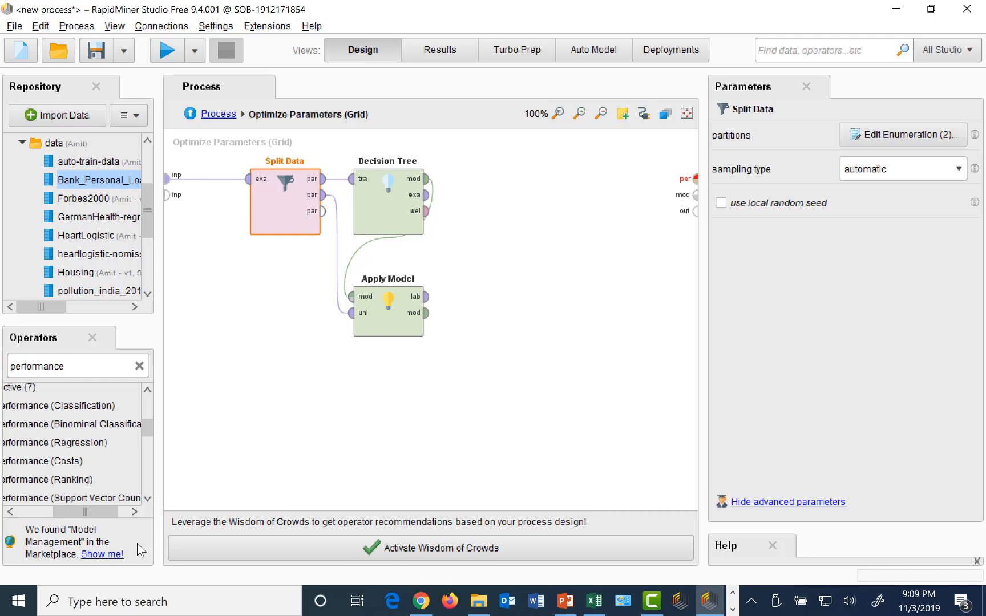
click(30, 425)
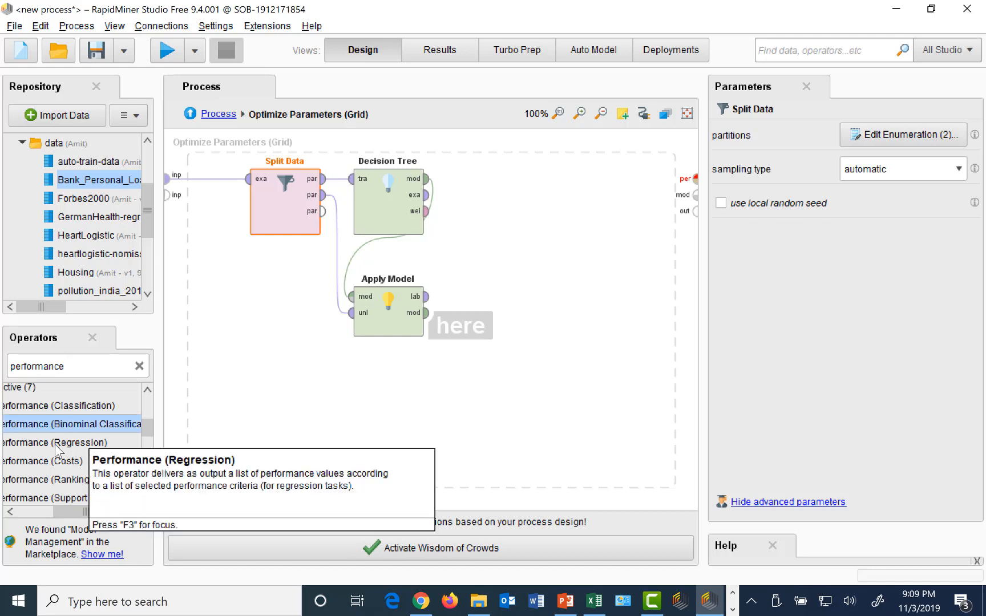
drag(30, 425, 532, 237)
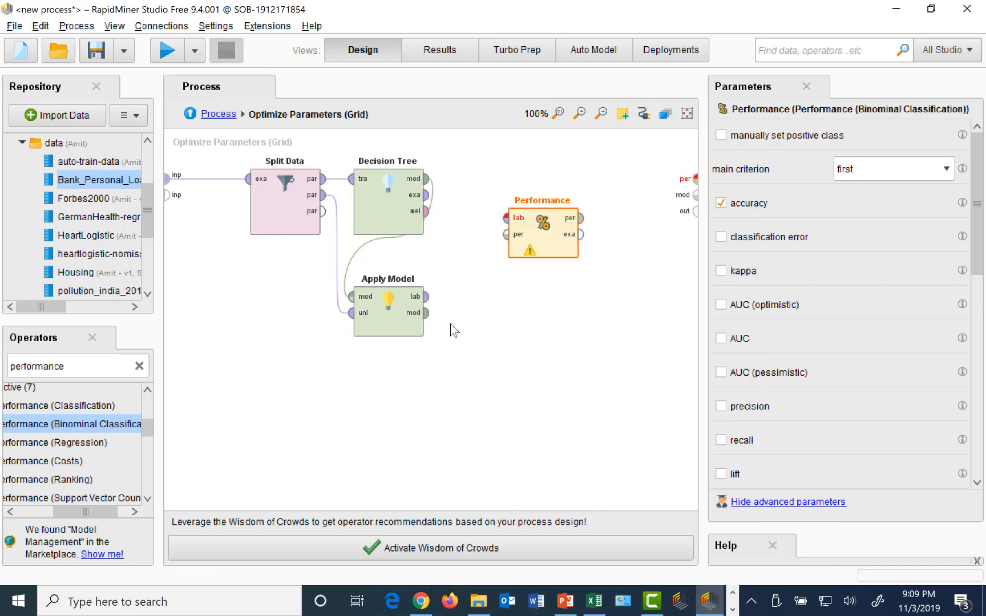
Connect Apply Model's labelled data output to Performance's labelled data input and review the available performance criteria
click(426, 296)
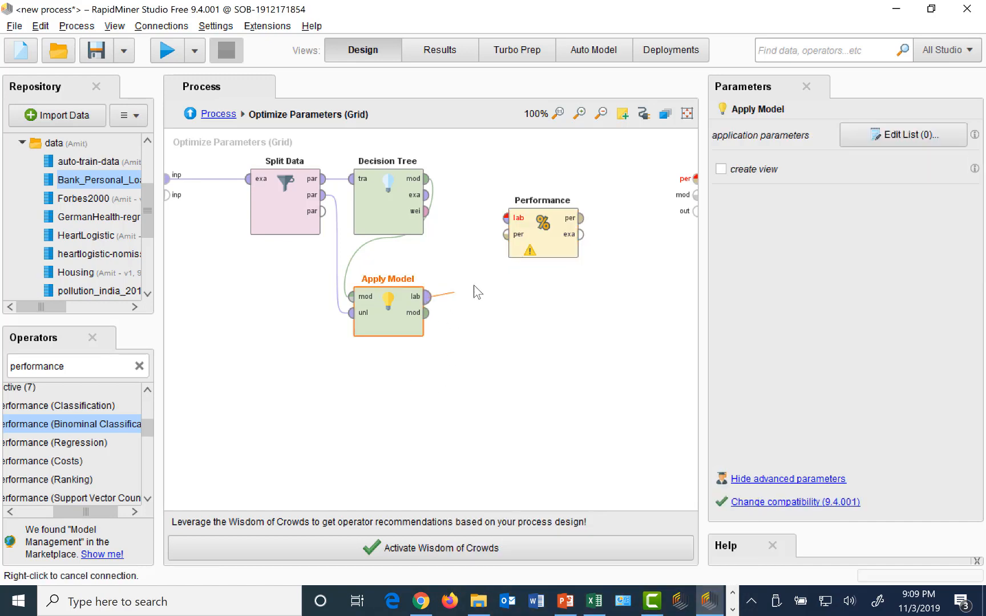
click(506, 218)
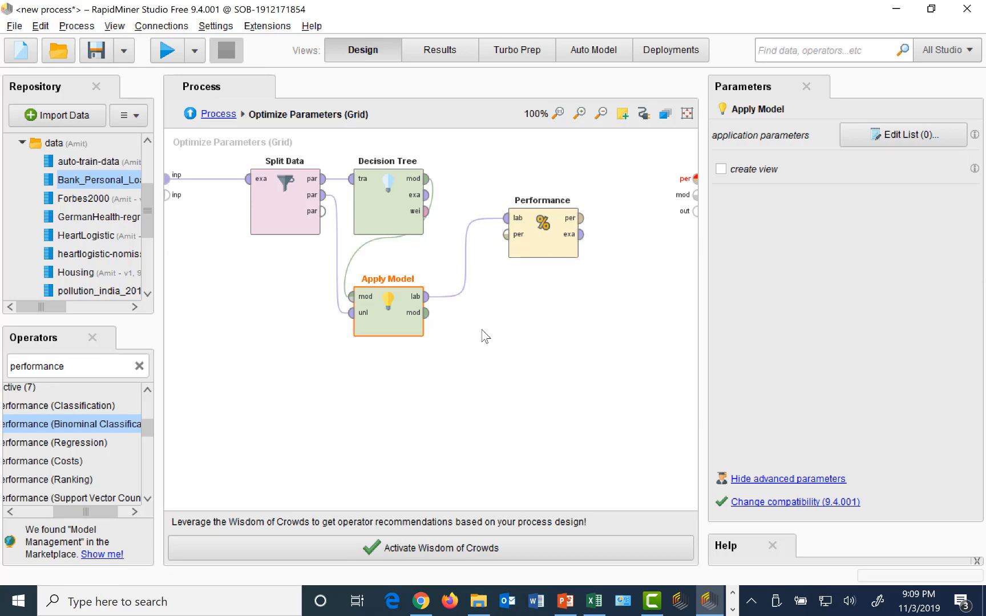
click(529, 241)
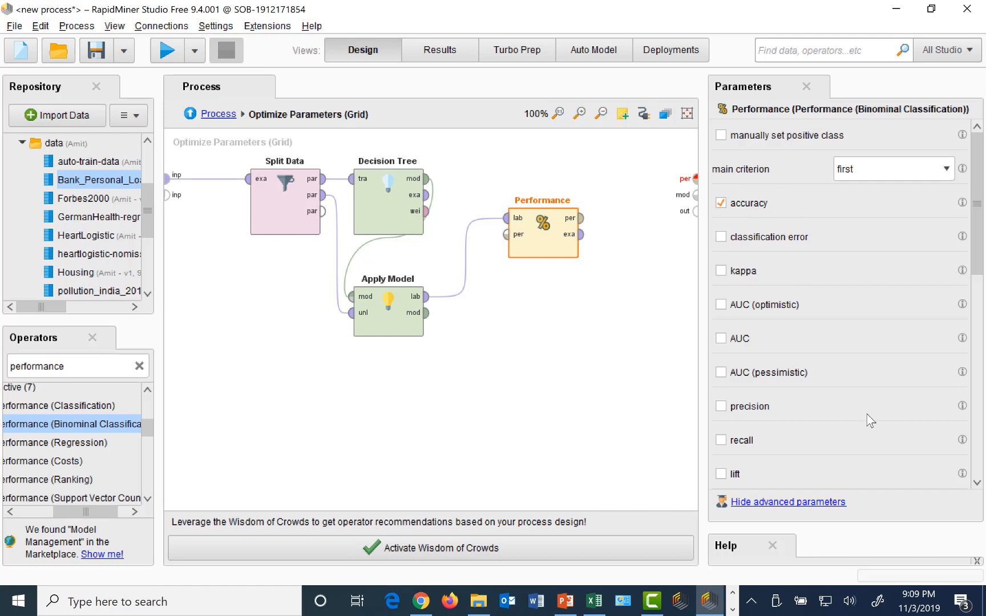
click(977, 422)
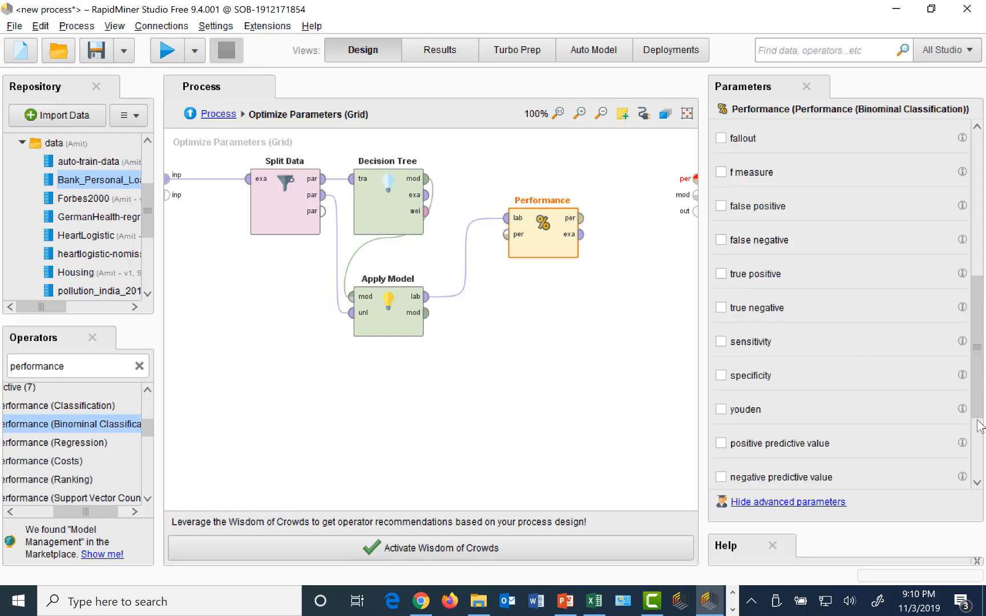
scroll(898, 290, up, 5)
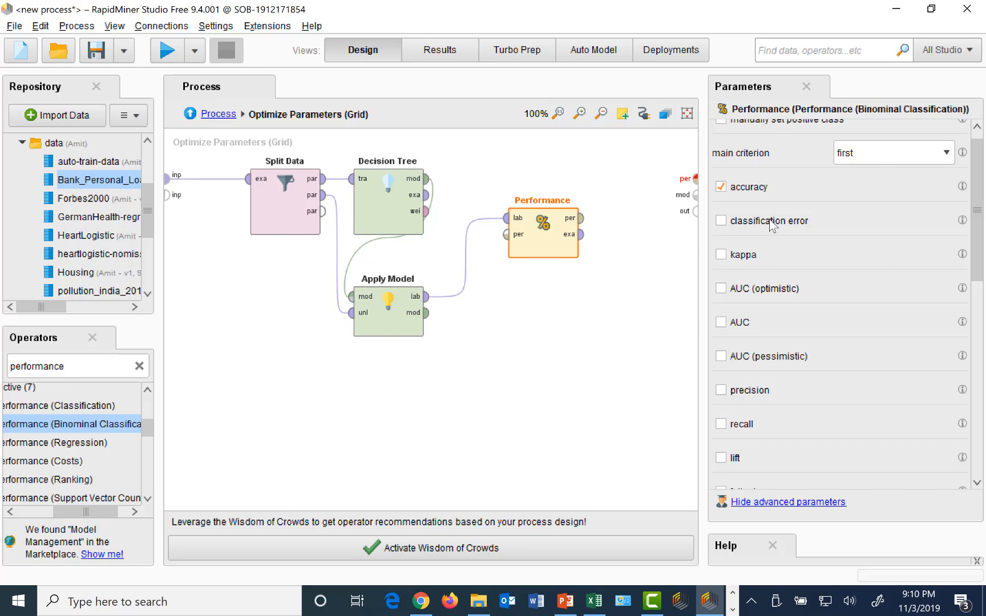
Connect Performance's performance output and Apply Model's model output to the subprocess's performance and model result ports
click(581, 219)
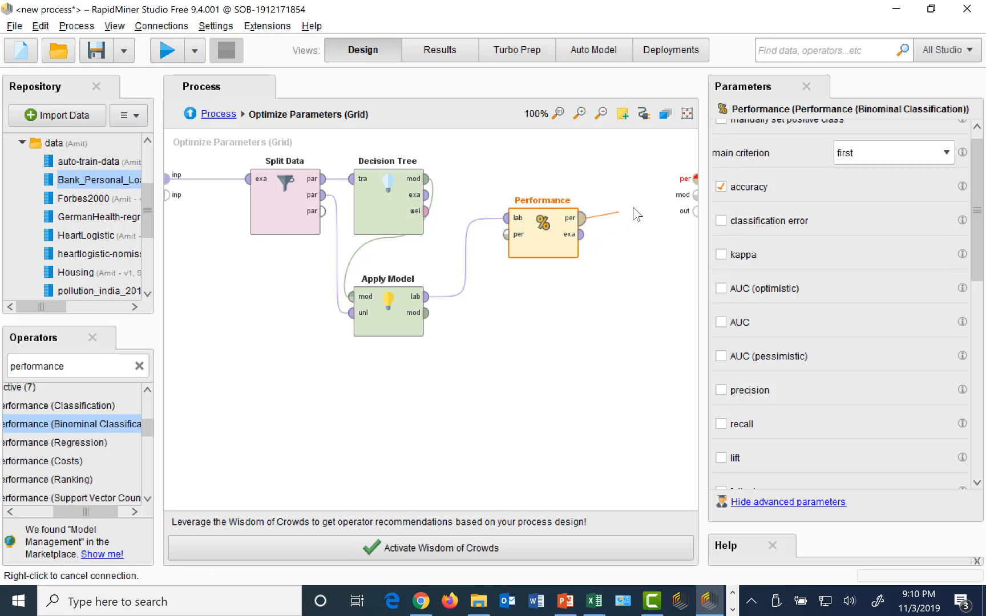
click(694, 178)
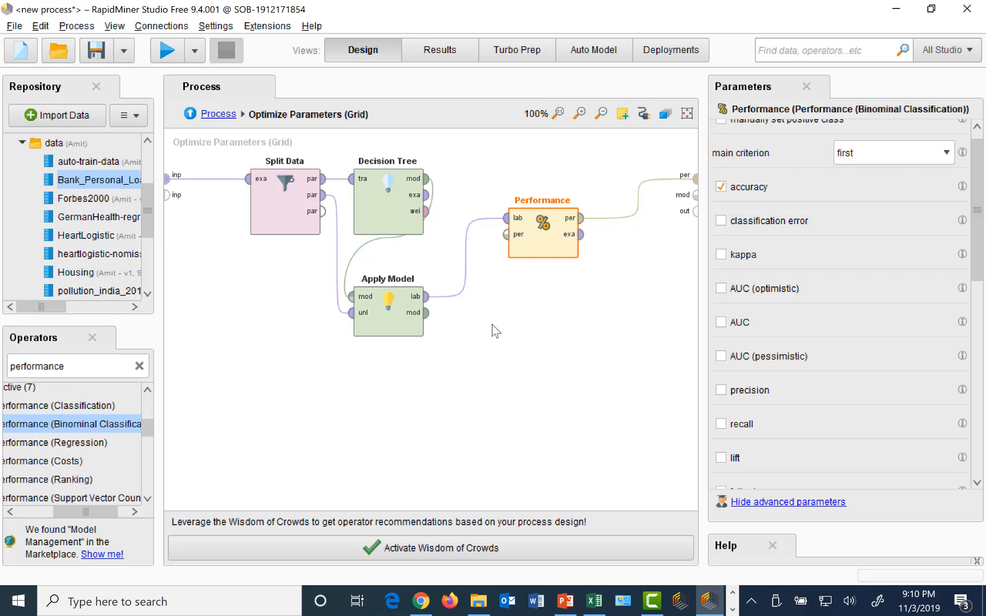
click(430, 323)
click(430, 323)
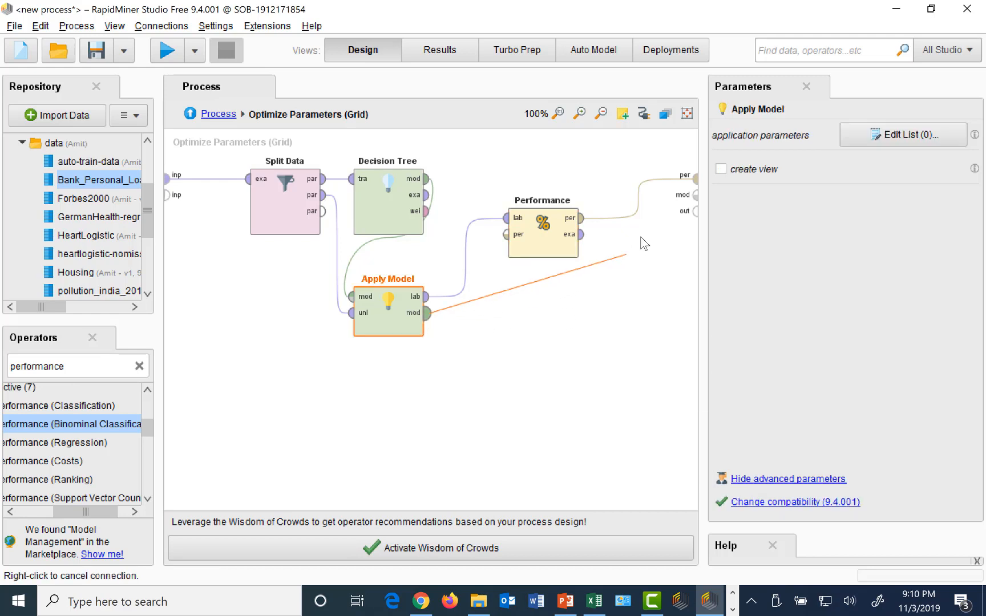
click(692, 196)
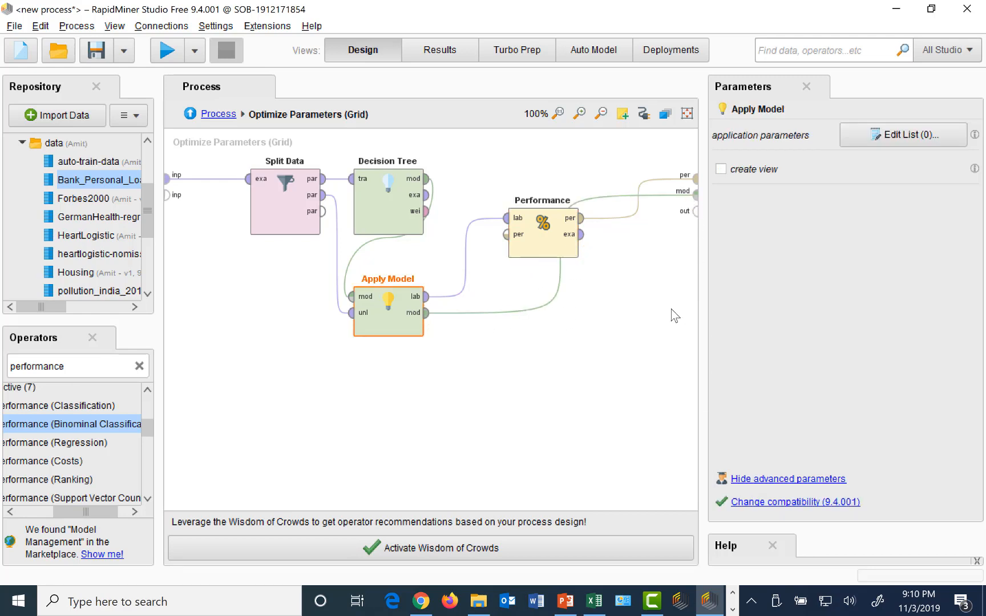
click(539, 246)
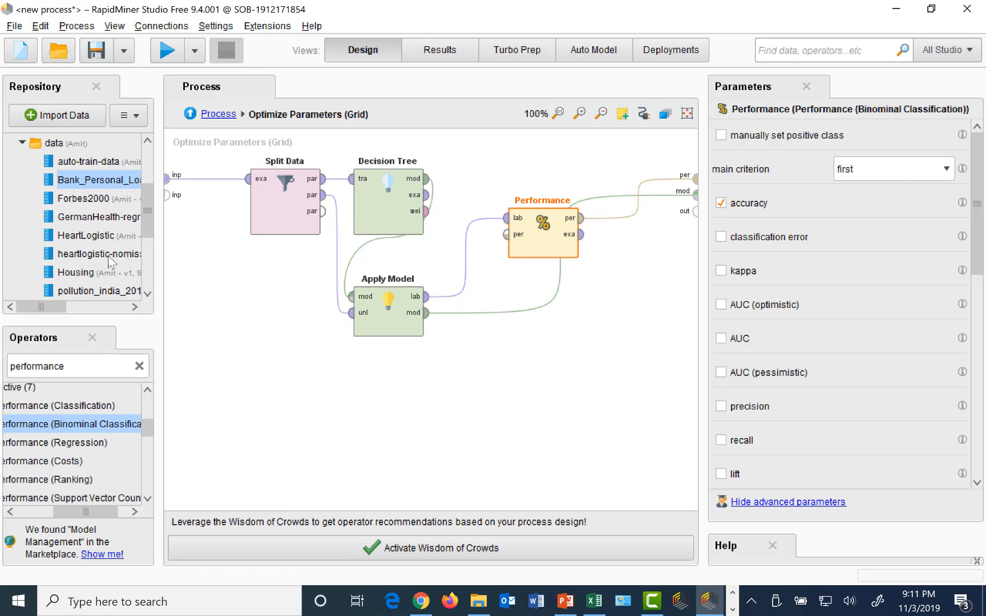
Return to the main process and add Decision Tree's criterion to the parameters optimized by Optimize Parameters (Grid)
click(191, 114)
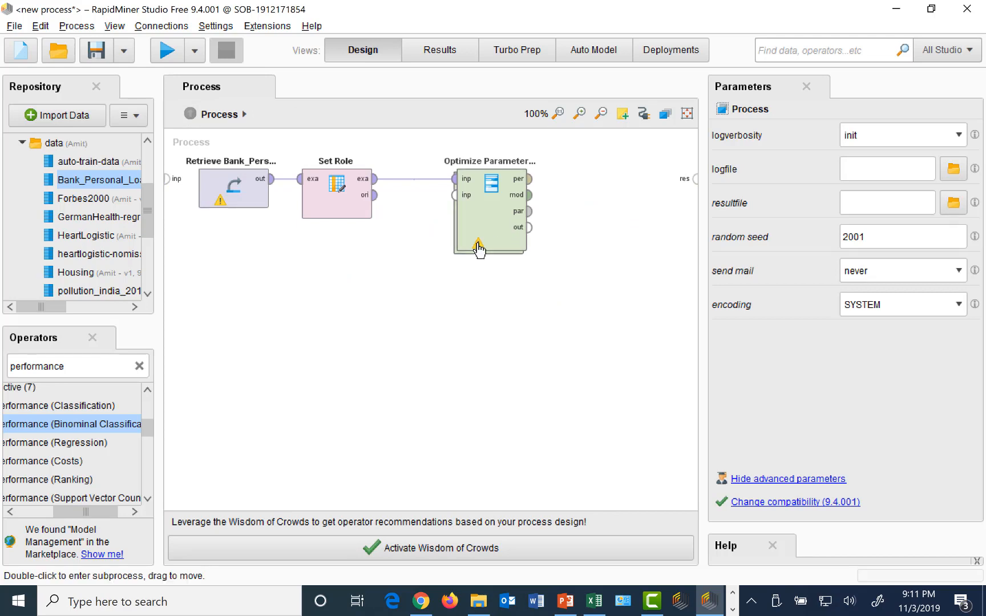
click(494, 218)
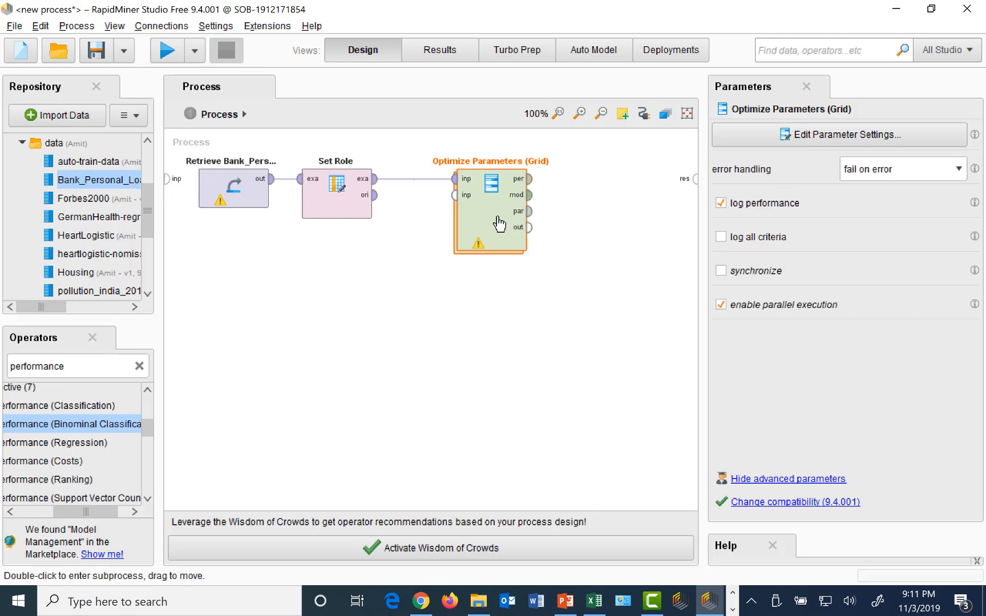
click(831, 138)
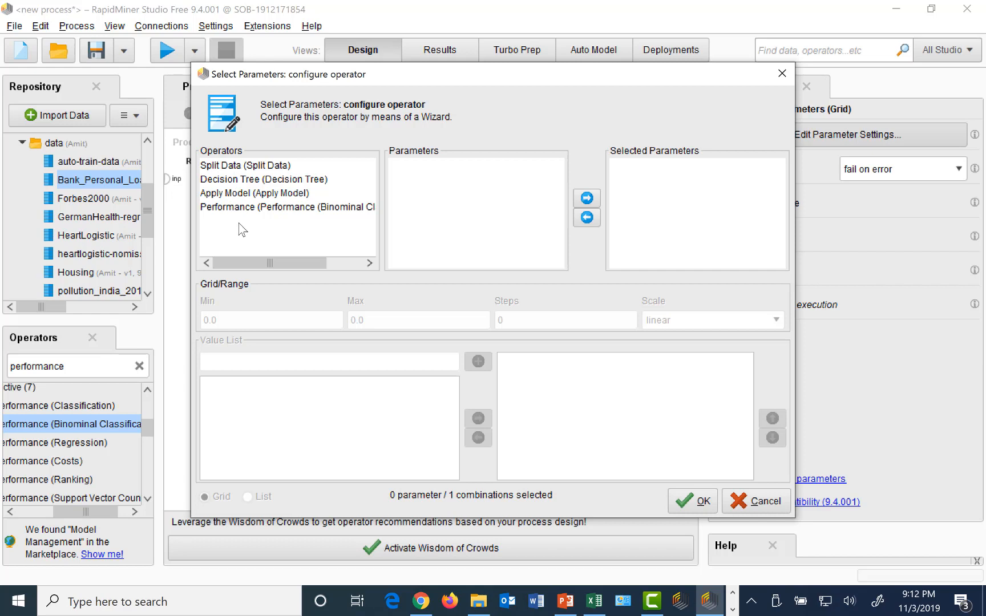
click(234, 182)
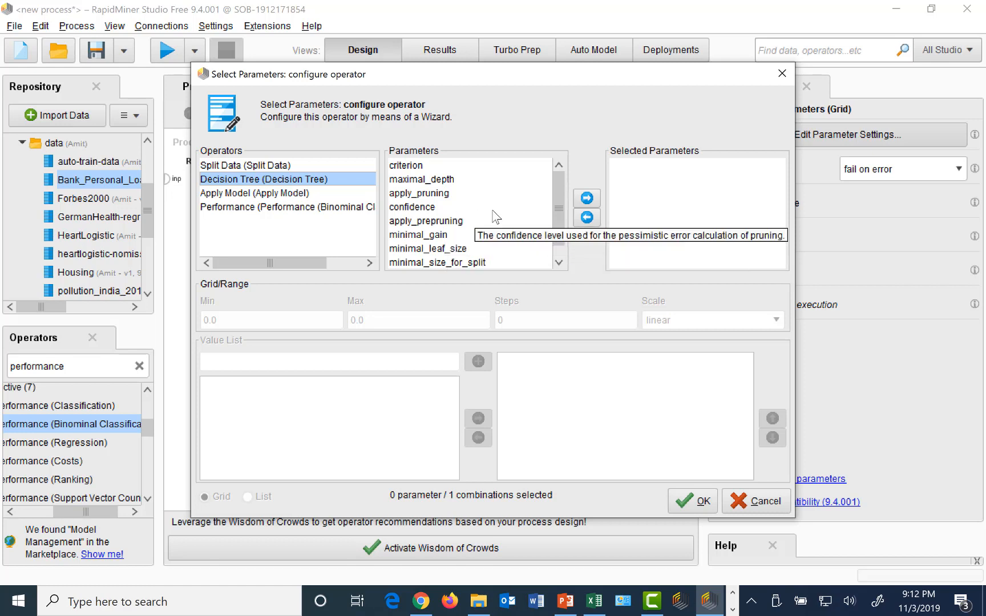
click(410, 167)
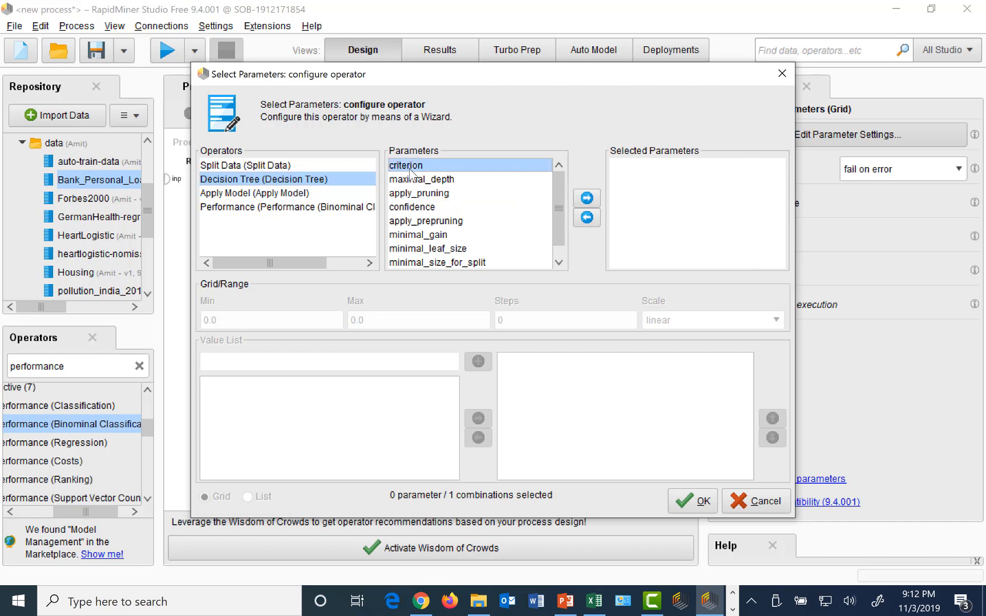
click(587, 199)
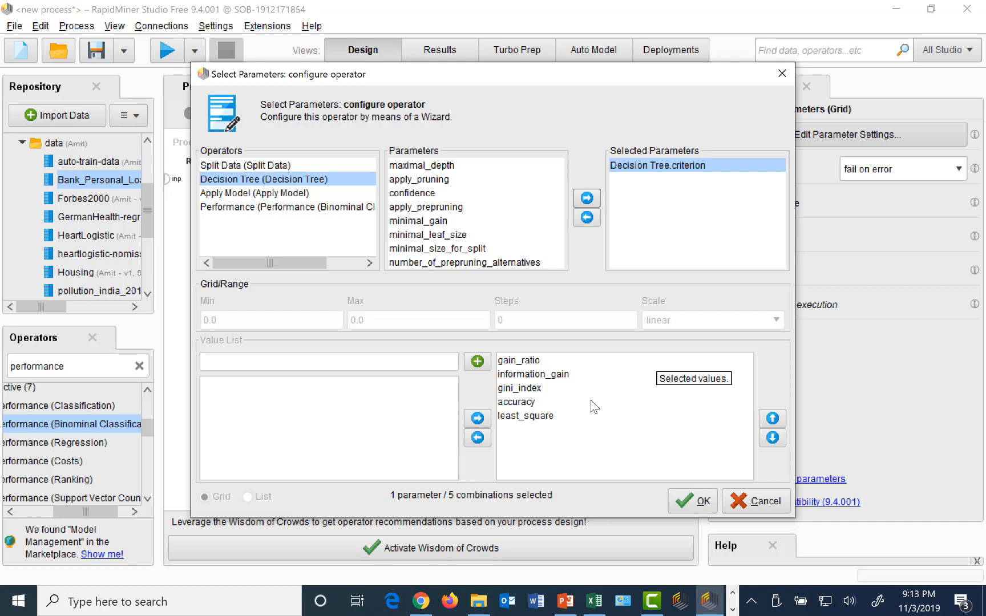
Remove least_square, accuracy and gain_ratio from the selected values for Decision Tree.criterion
click(534, 416)
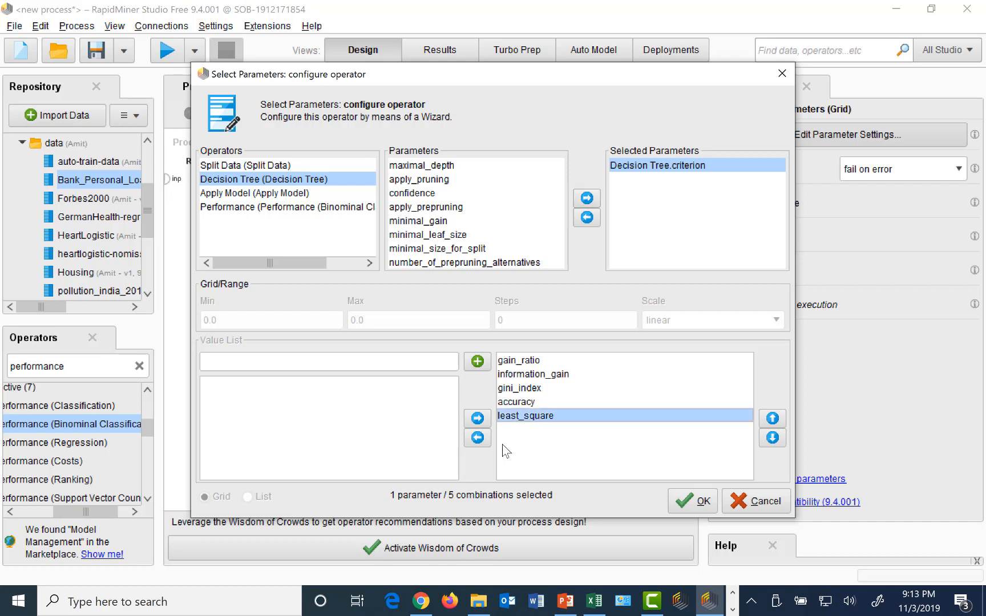
click(477, 438)
click(517, 402)
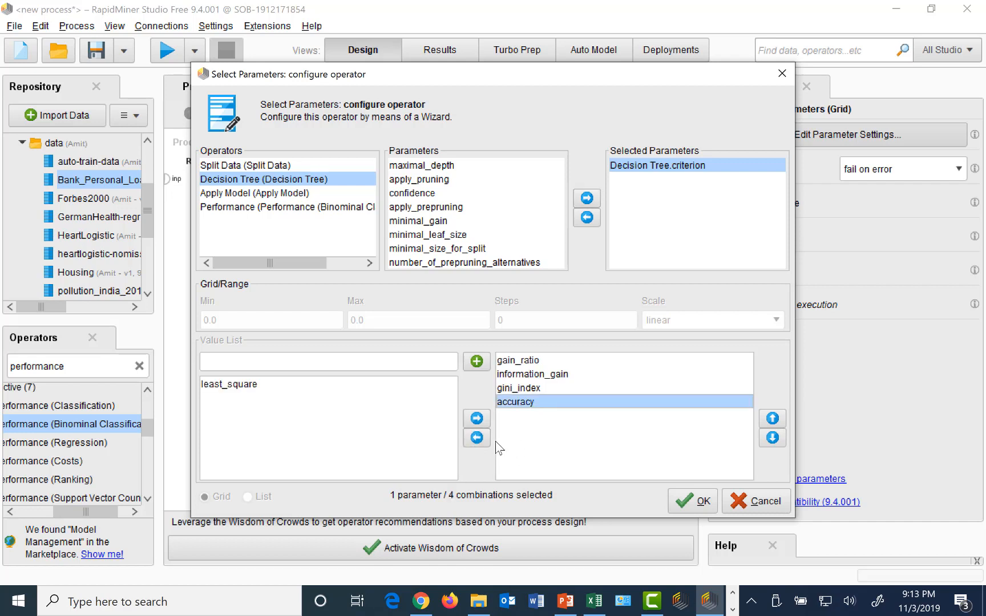
click(473, 439)
click(517, 361)
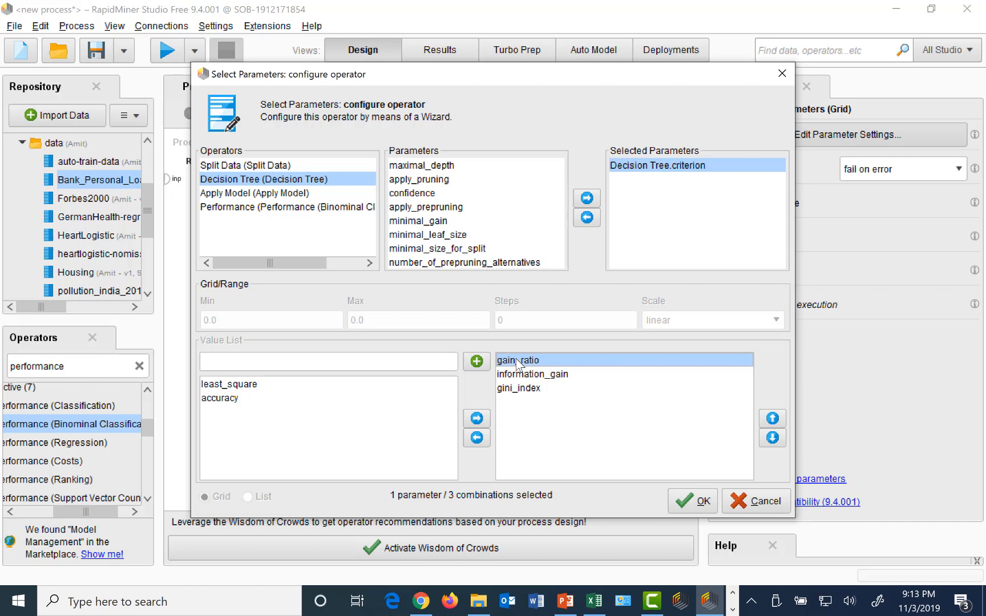
click(477, 438)
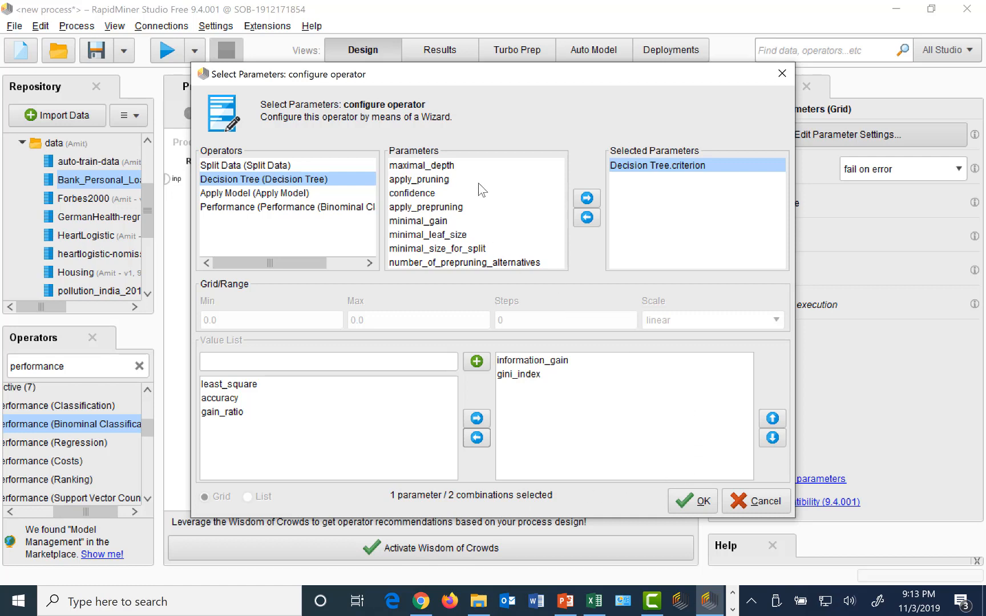
Add Decision Tree's maximal_depth to the optimized parameters and set its grid minimum to 1
click(442, 165)
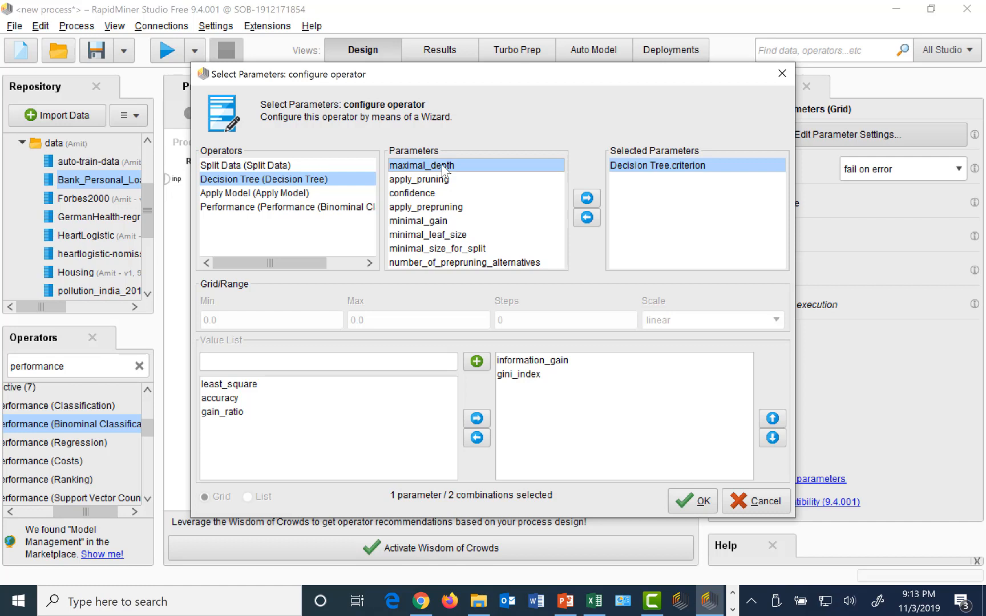
click(587, 199)
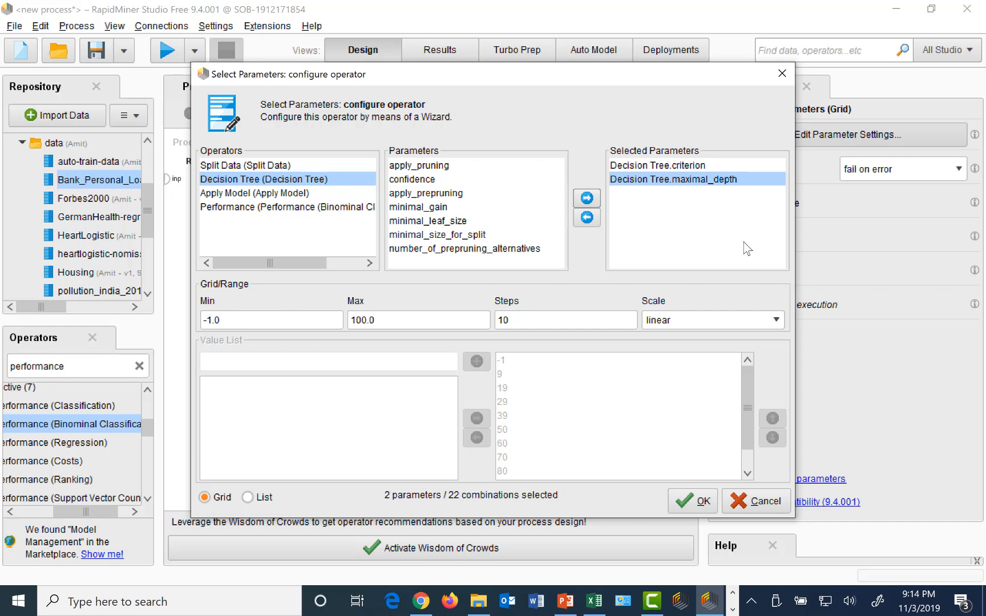
click(268, 320)
key(BackSpace)
key(BackSpace)
key(BackSpace)
key(BackSpace)
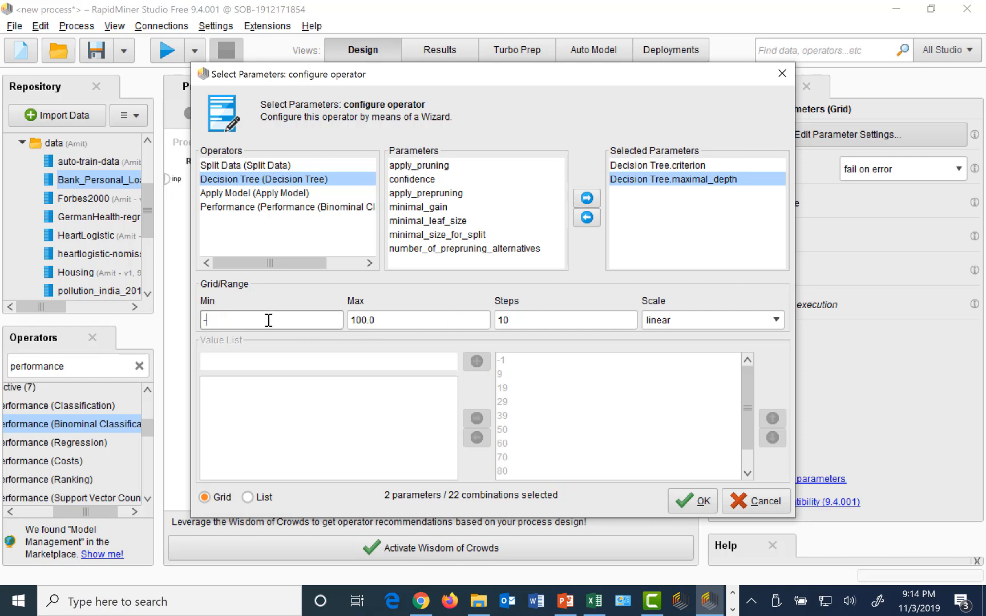
text(1)
Set the grid for Decision Tree.maximal_depth to a maximum of 20 with 5 steps
click(406, 321)
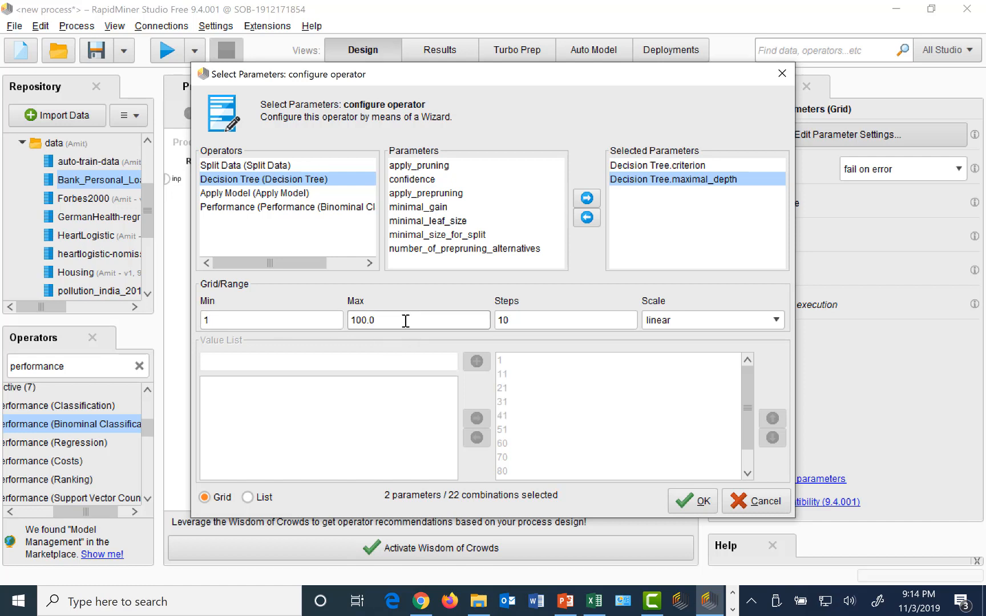
key(BackSpace)
key(BackSpace)
key(BackSpace)
key(BackSpace)
key(BackSpace)
text(20)
key(Tab)
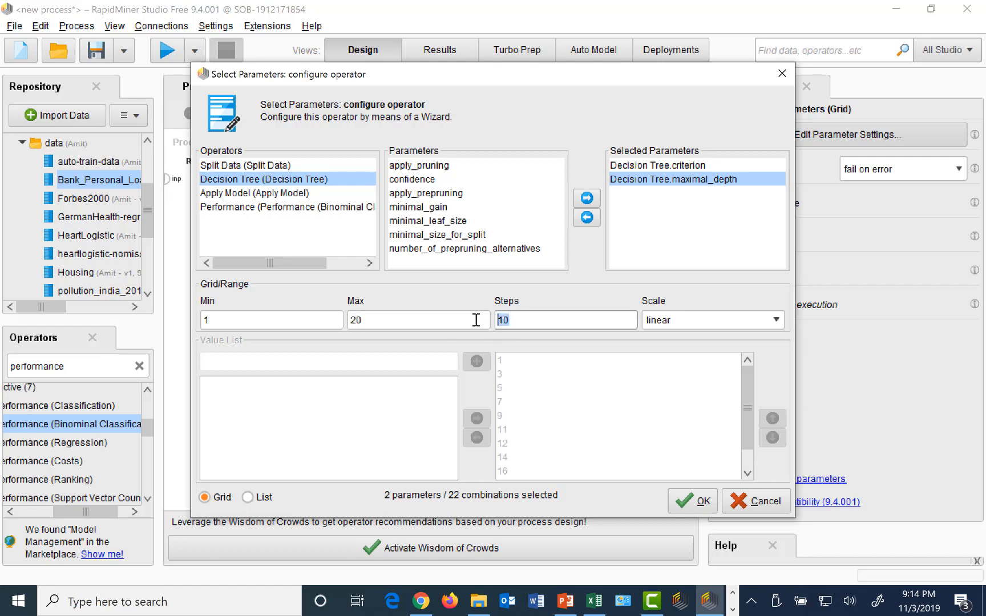
text(5)
click(432, 319)
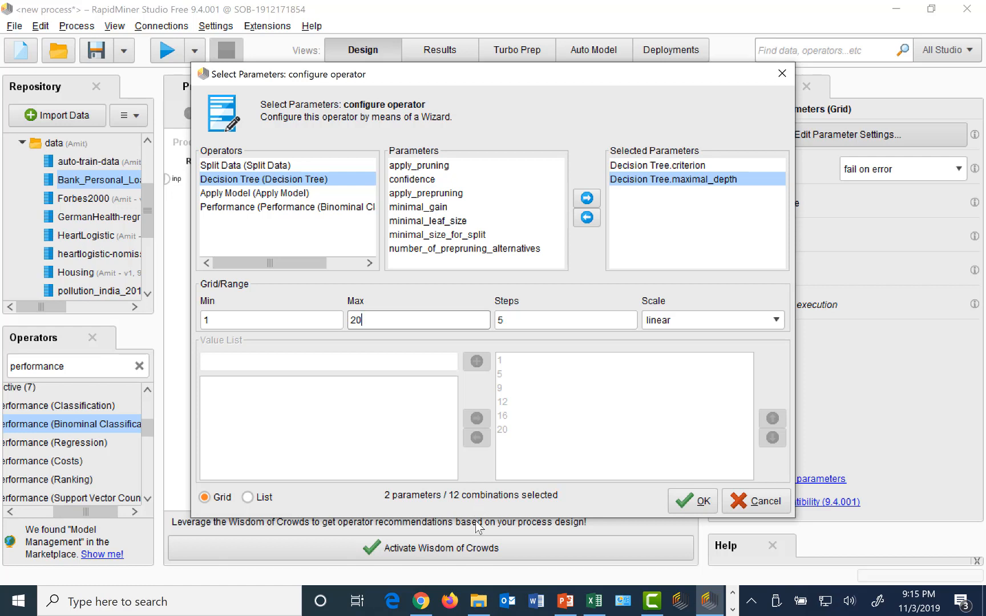
Add Decision Tree's minimal_leaf_size to the optimized parameters and set its grid maximum to 20
click(426, 223)
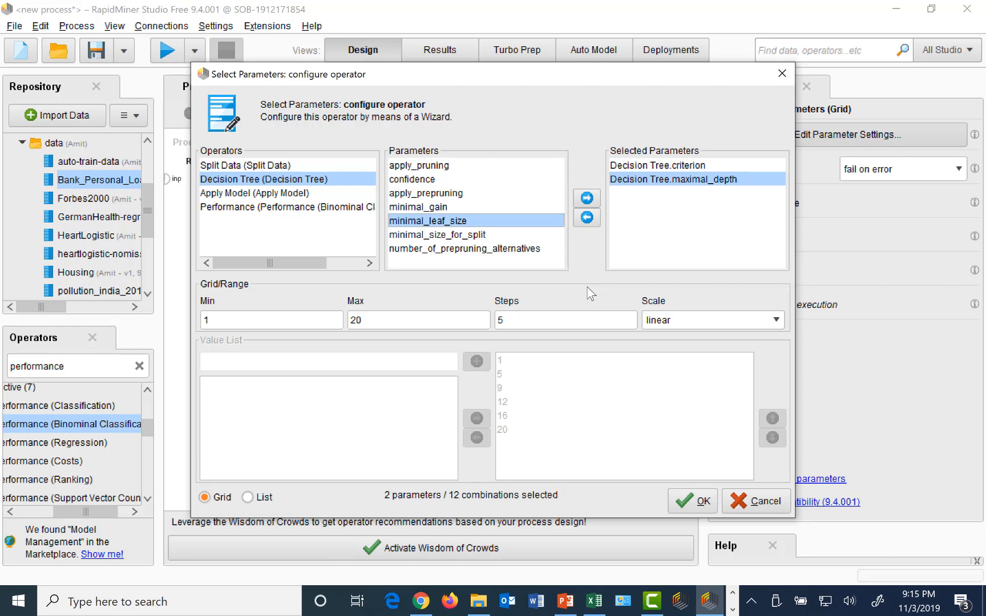
click(587, 200)
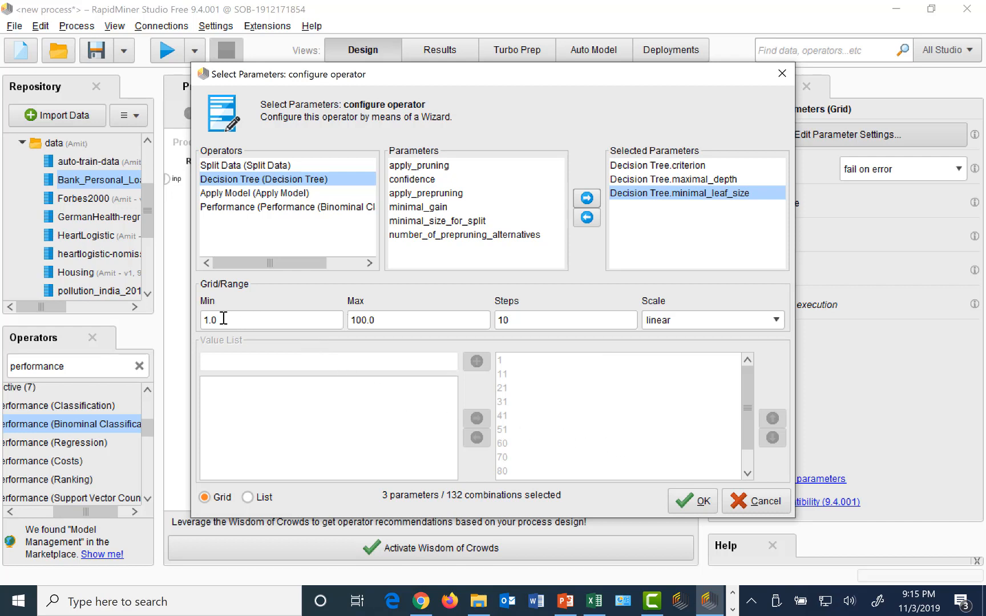
click(396, 322)
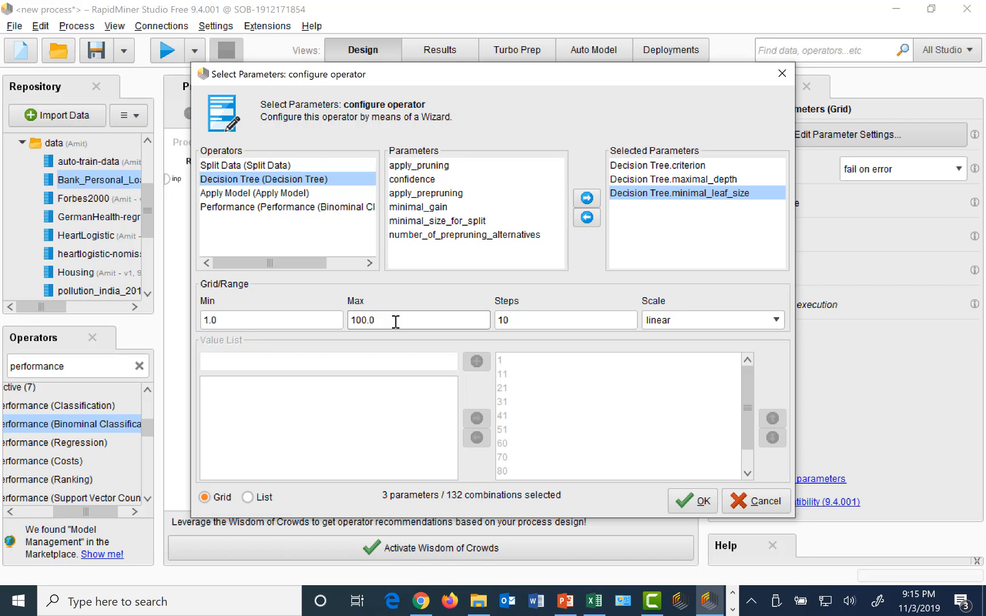
key(BackSpace)
key(BackSpace)
key(BackSpace)
key(BackSpace)
key(BackSpace)
text(20)
Set the grid for Decision Tree.minimal_leaf_size to 5 steps and accept the parameter selection
click(508, 320)
key(BackSpace)
key(BackSpace)
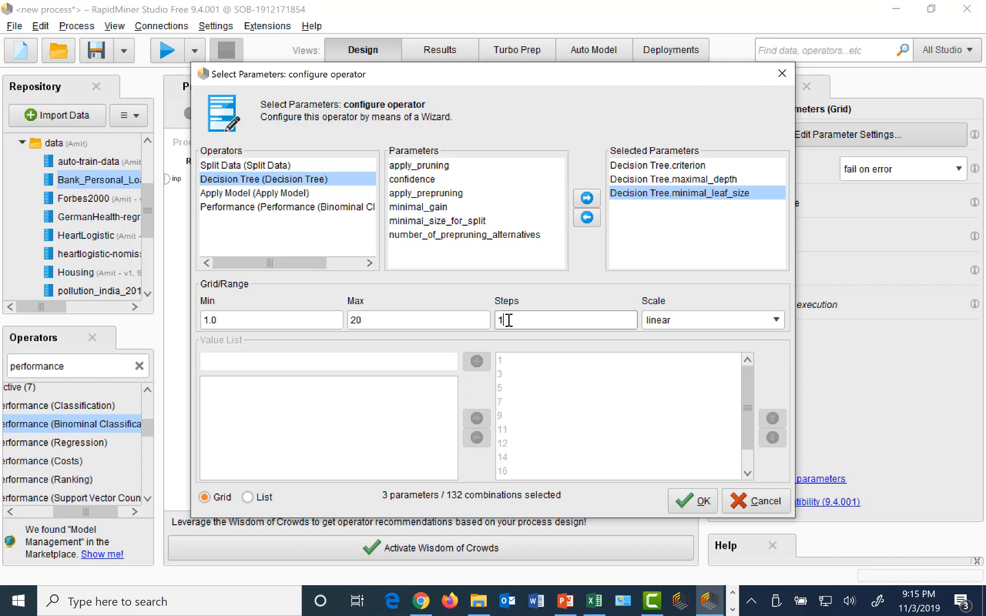
text(5)
click(470, 318)
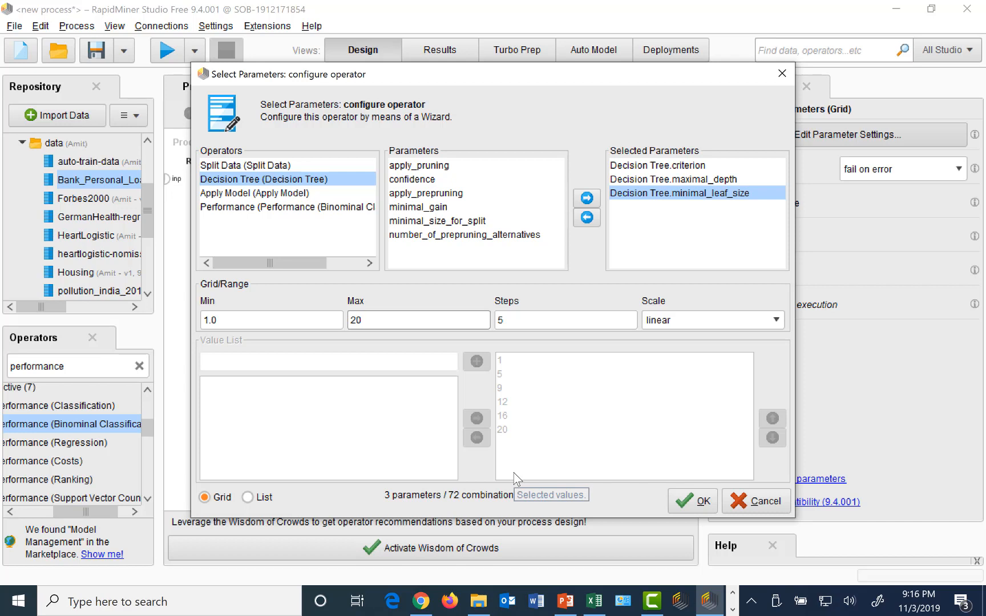
click(692, 500)
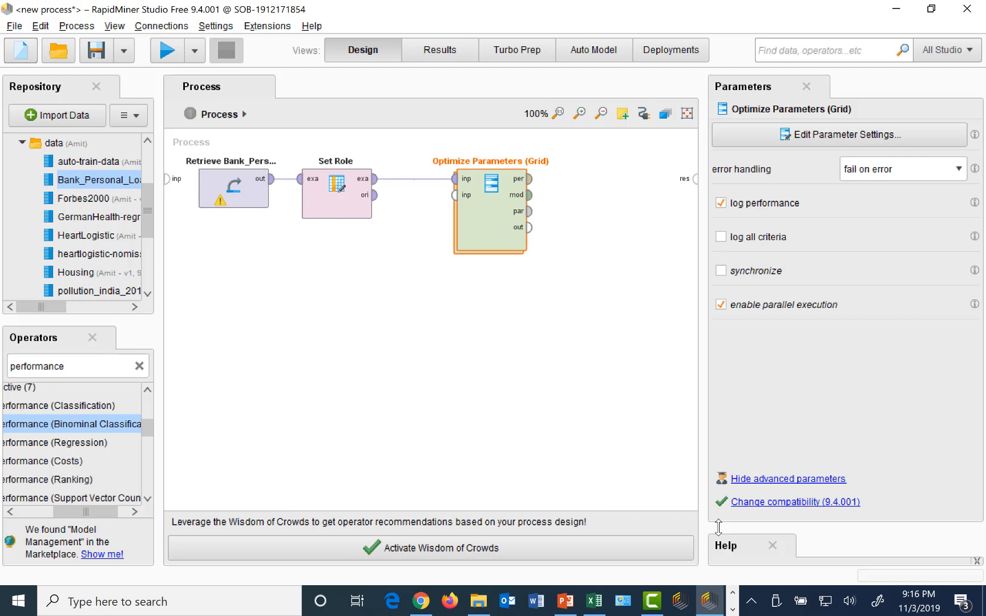
Connect the performance, model and parameter set outputs of Optimize Parameters (Grid) to the process result ports
click(530, 181)
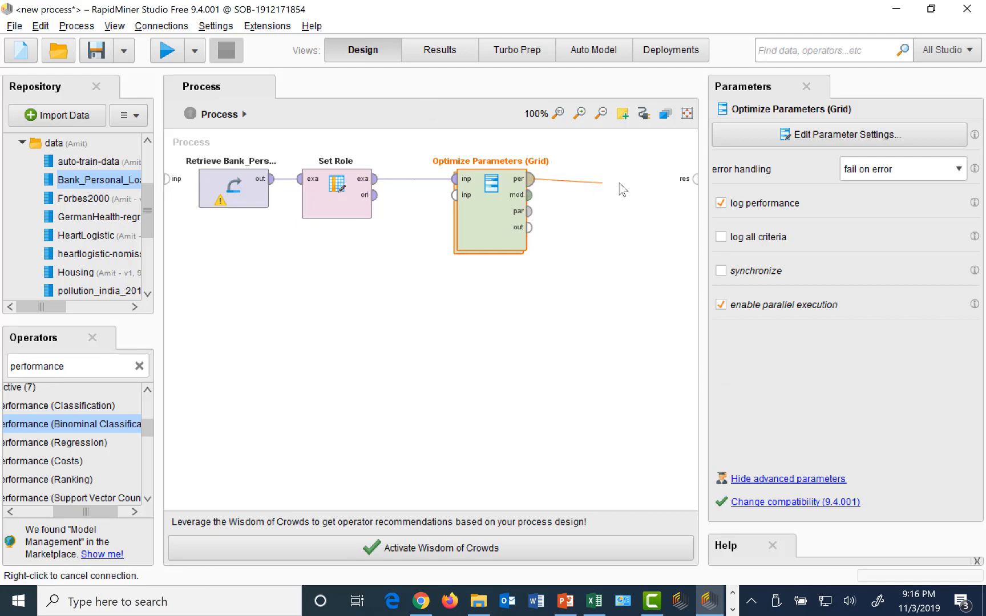
click(695, 184)
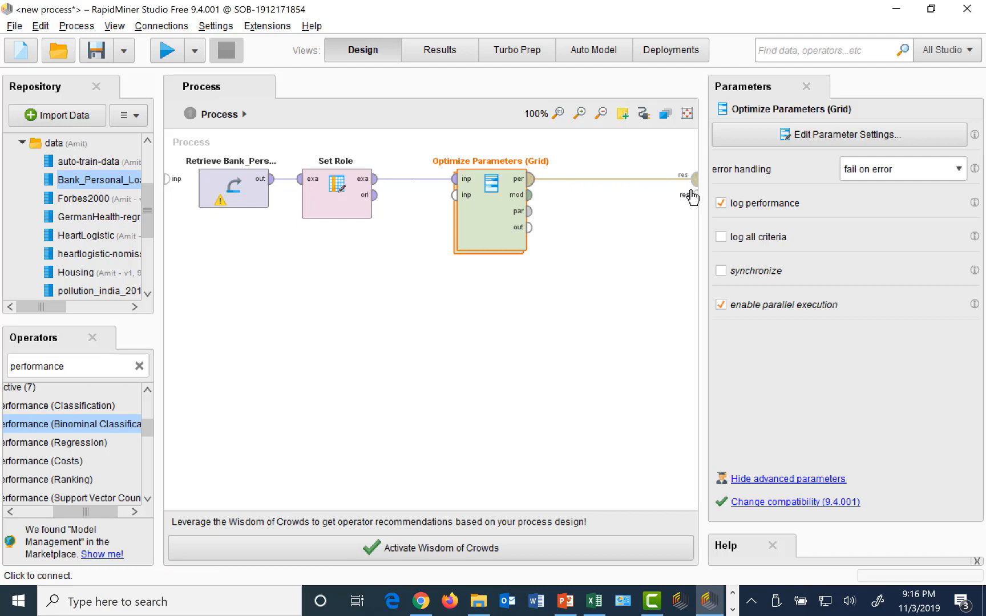
click(531, 195)
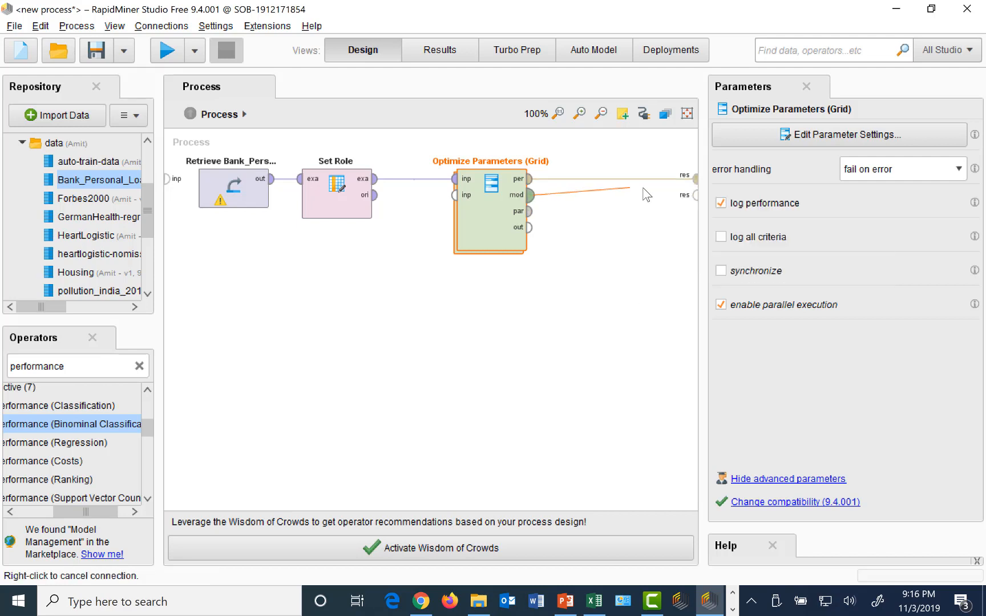
click(695, 196)
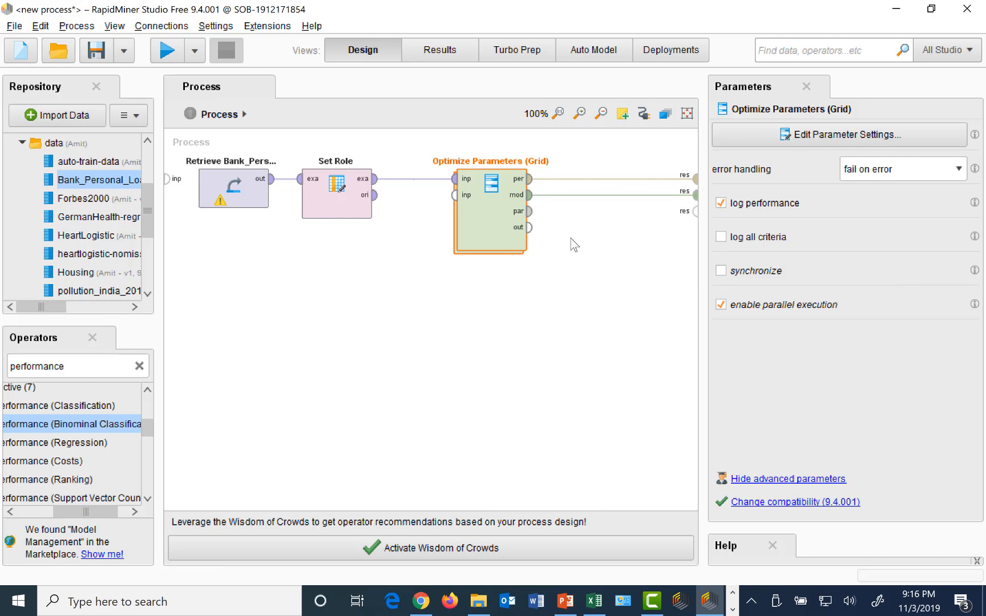
click(530, 211)
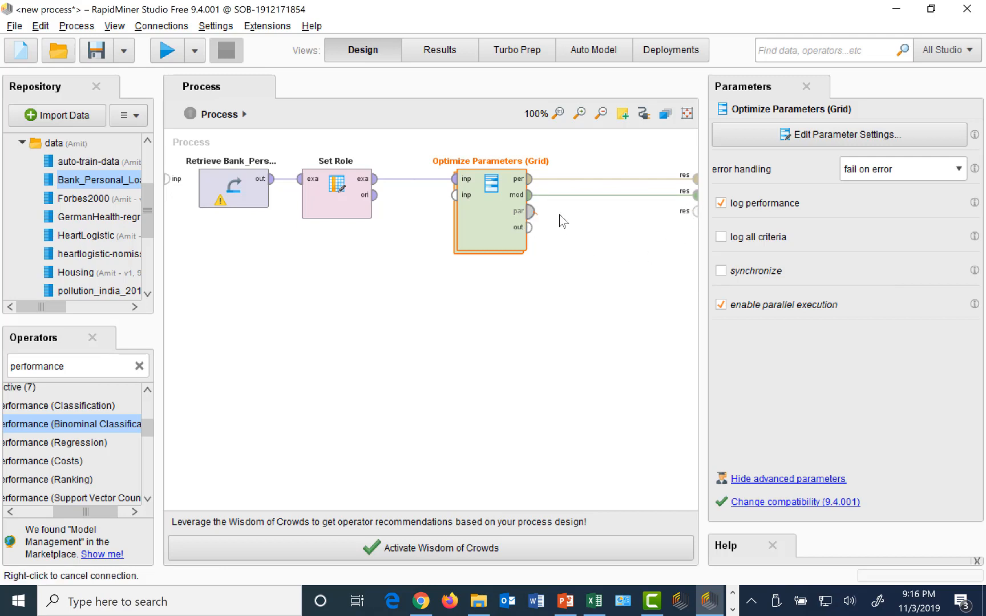
click(695, 211)
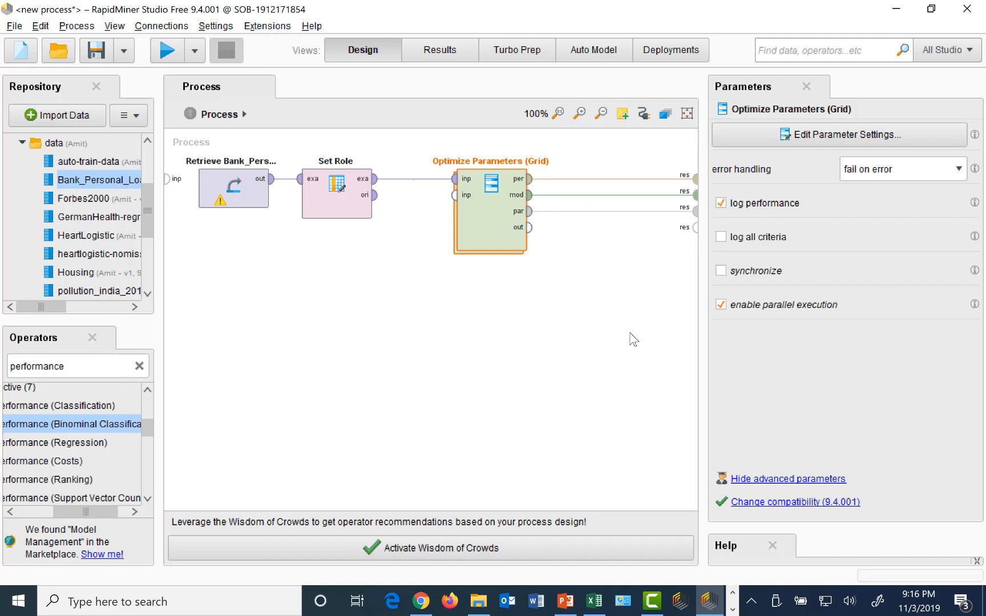
Run the process and review the resulting performance vector's confusion matrix and the optimized parameter set
click(166, 49)
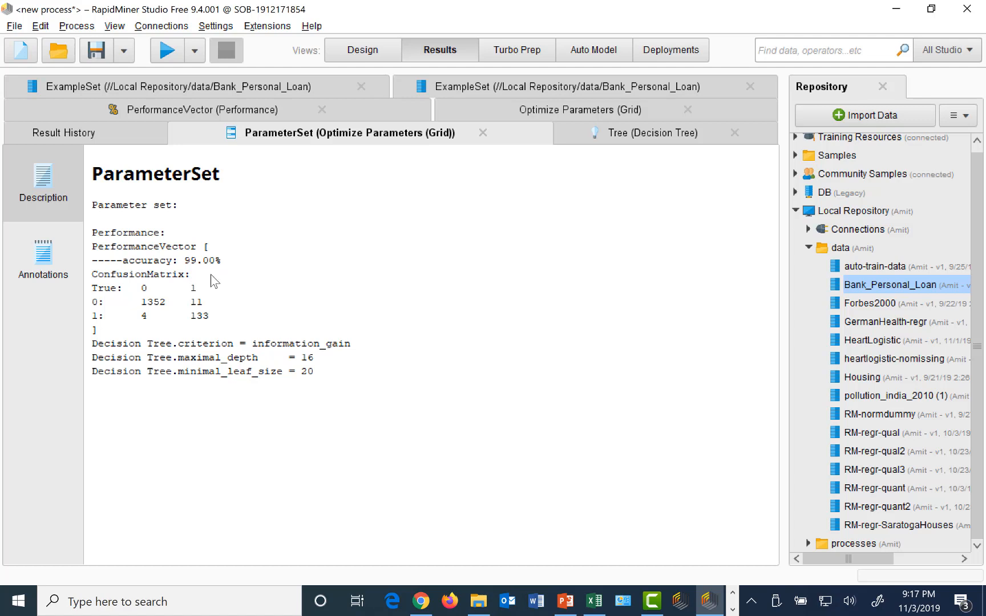
click(169, 115)
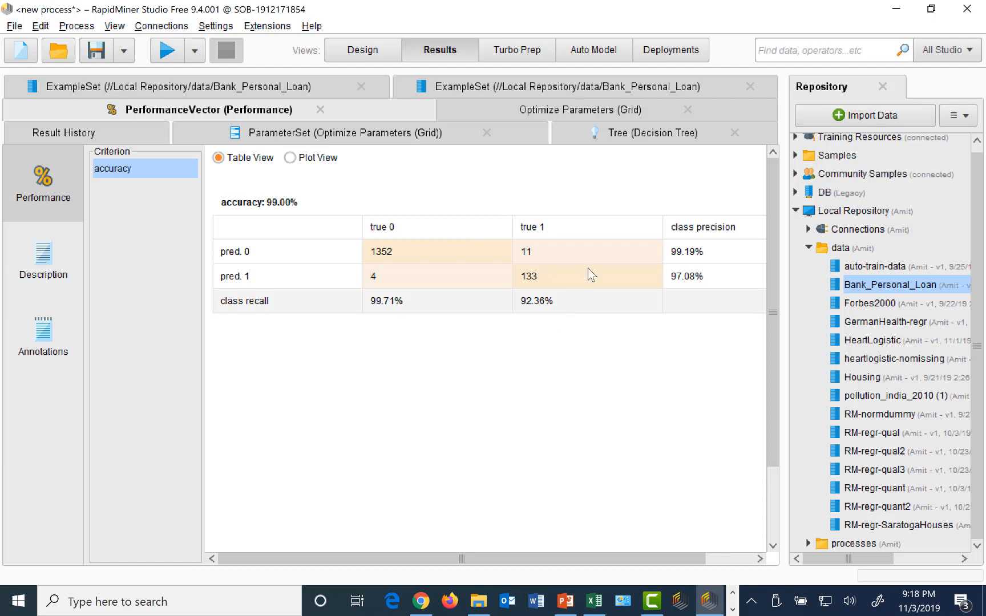
click(282, 132)
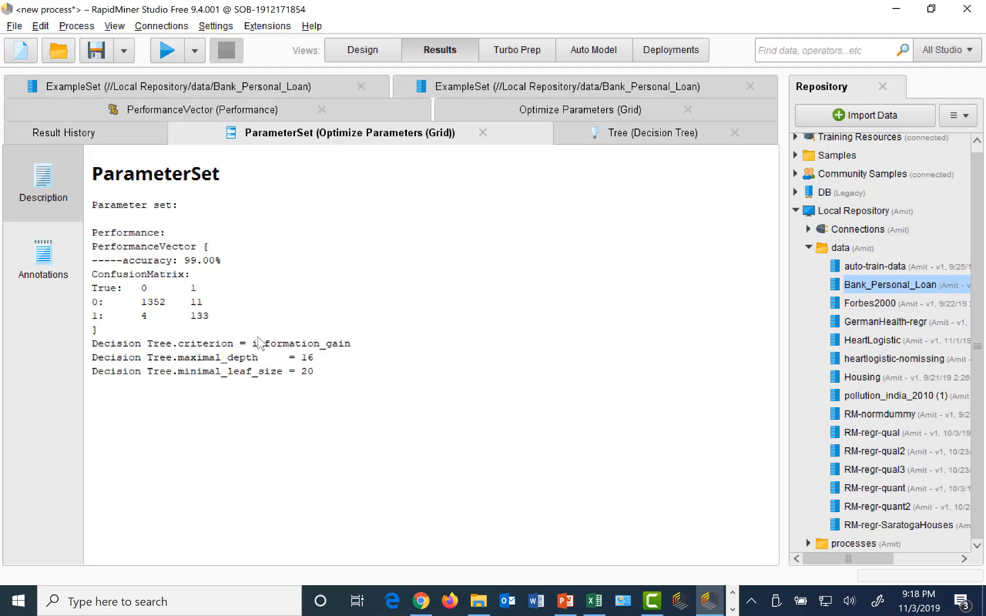
Examine the optimized decision tree graph and the class distributions of its leaf nodes
click(627, 137)
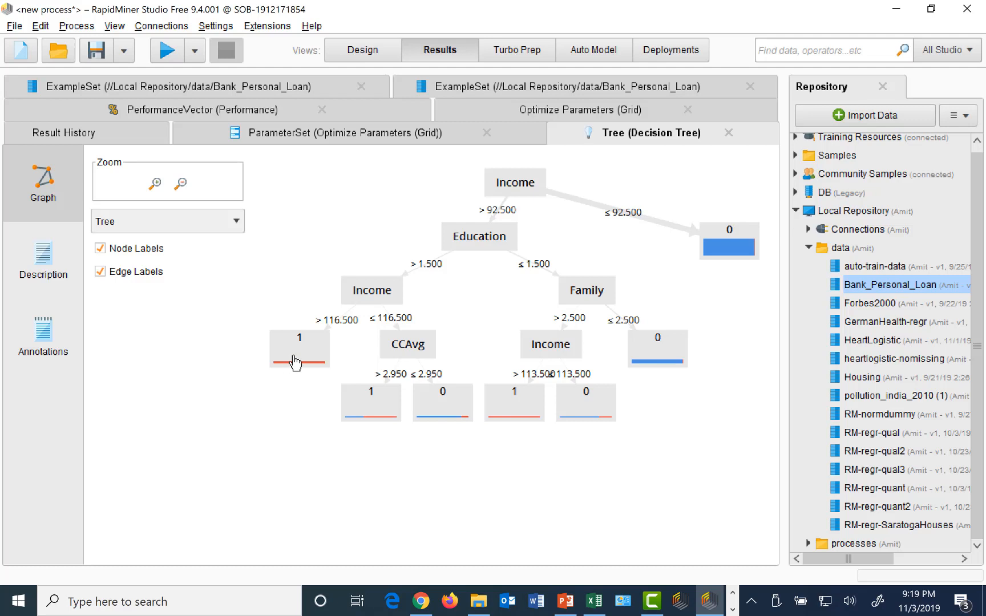
mouse_move(295, 361)
mouse_move(655, 361)
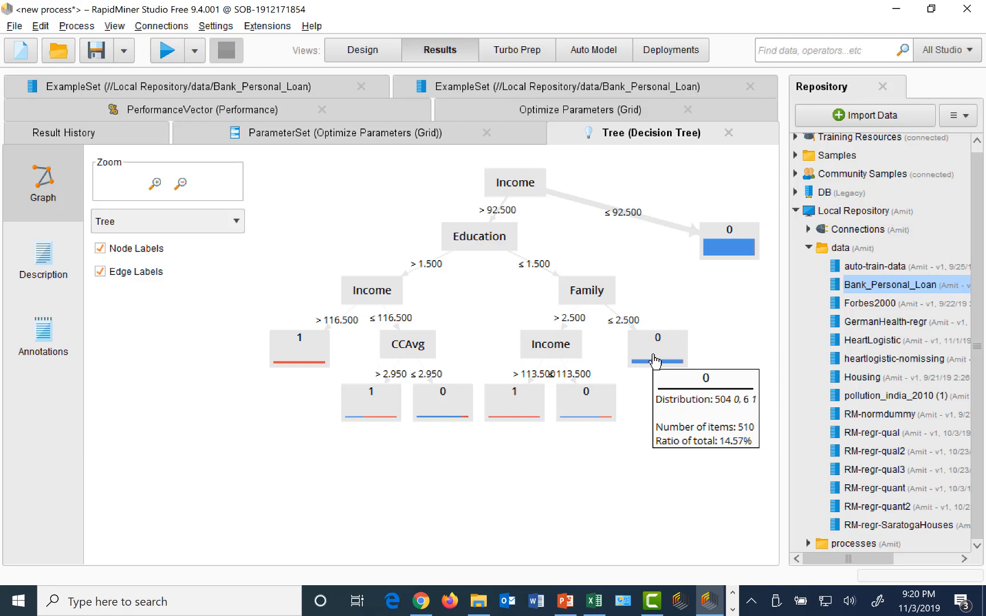
mouse_move(728, 250)
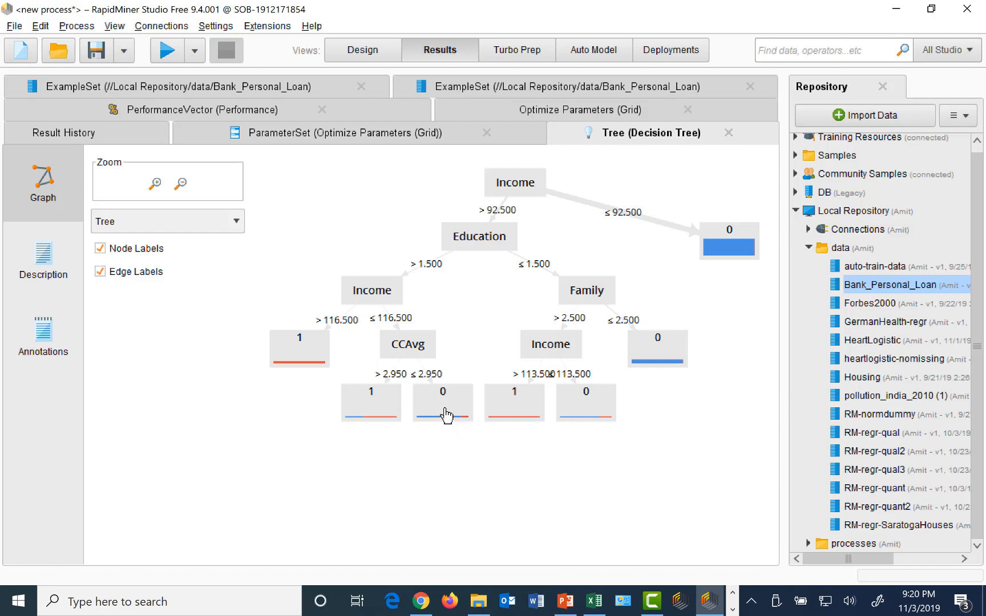
mouse_move(446, 414)
Recheck the performance vector and the decision tree, and return to the process design
click(169, 111)
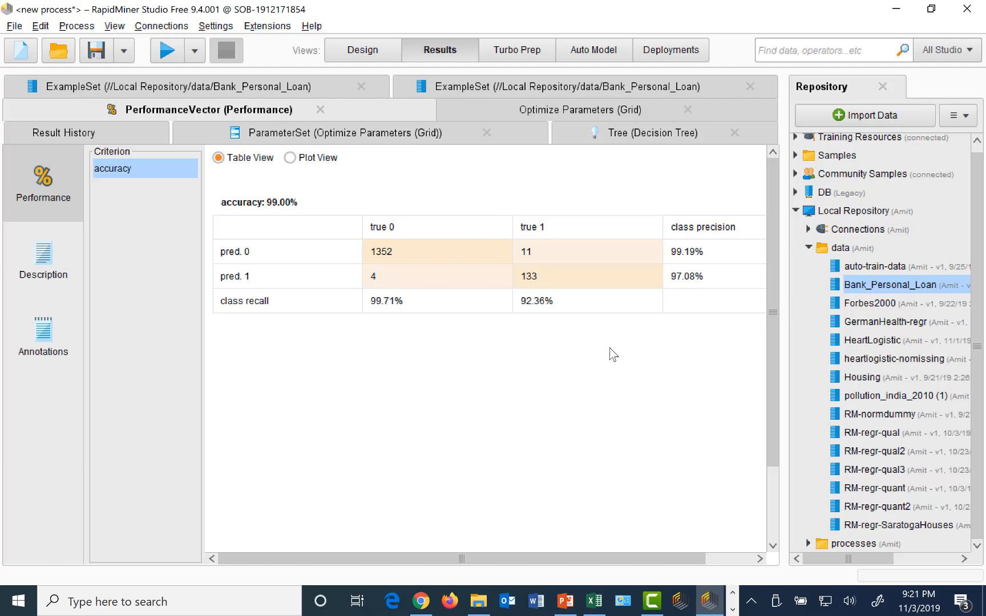
click(577, 140)
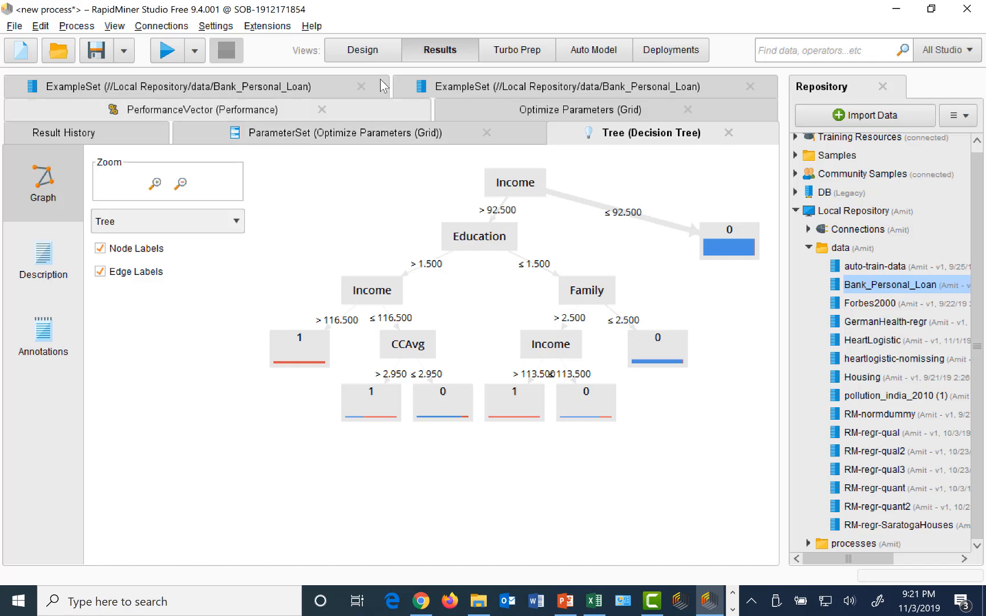
click(363, 51)
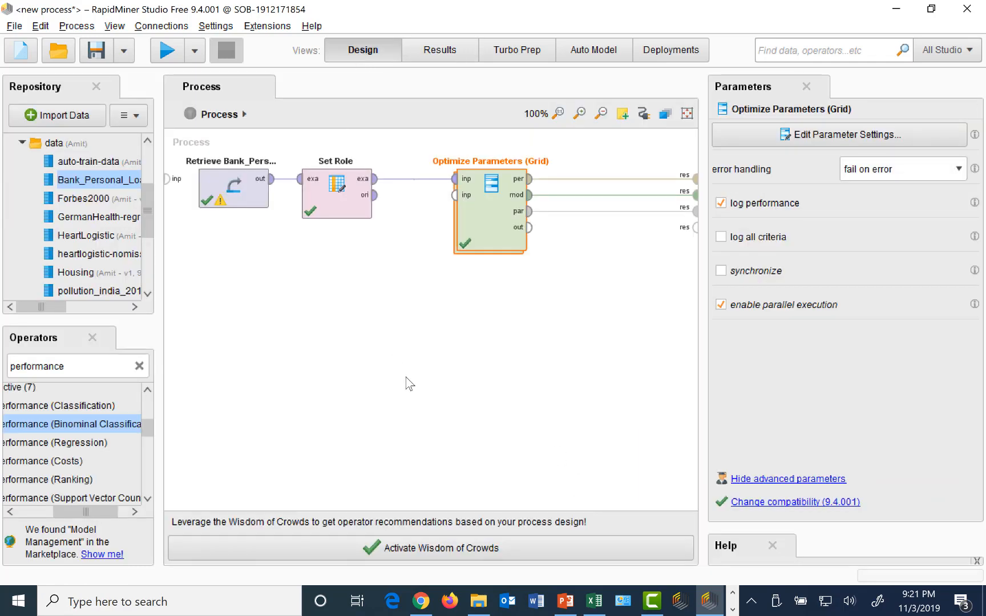